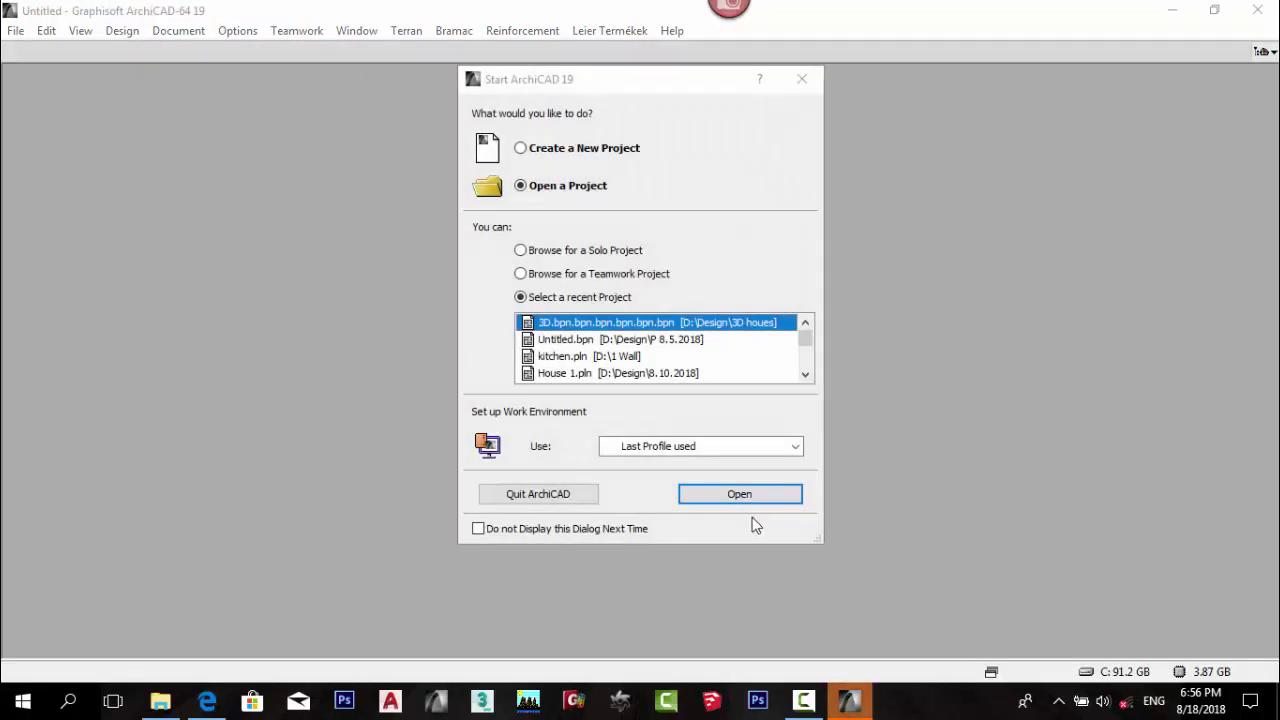
Create a new project from the ArchiCAD 19 Template.tpl template.
{"action": "left_click", "coordinate": [535, 152]}
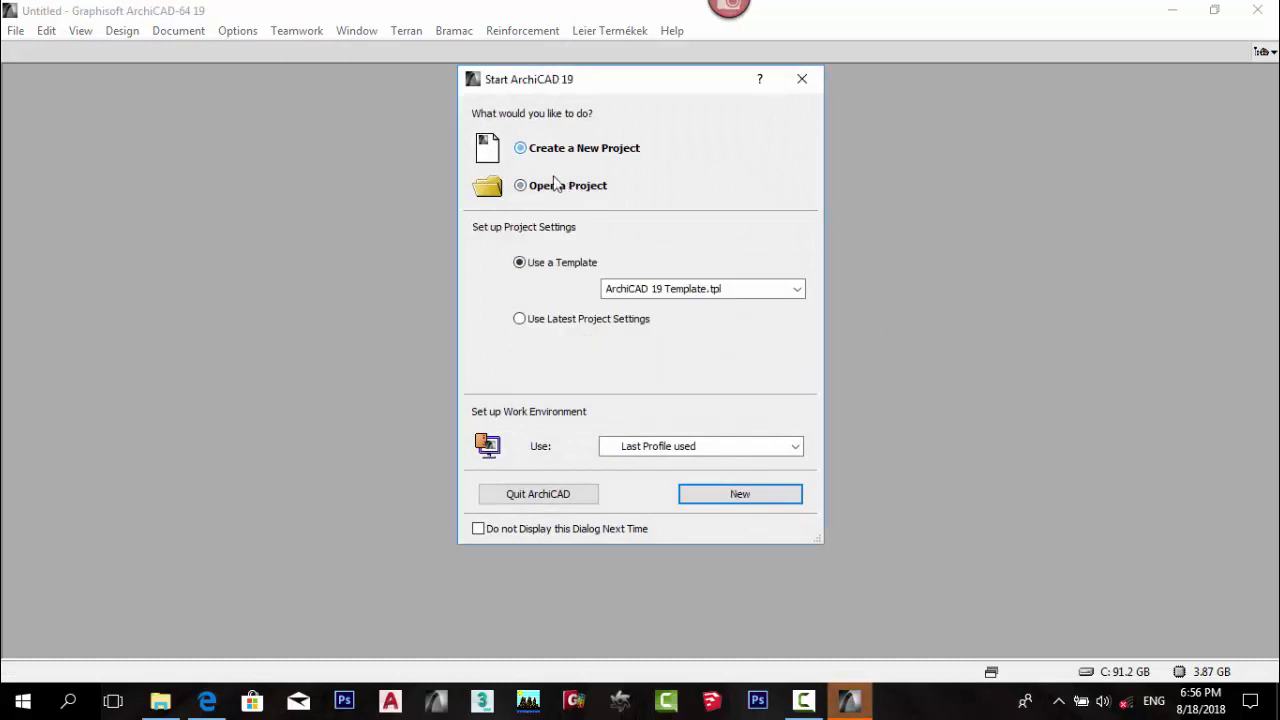
{"action": "left_click", "coordinate": [725, 494]}
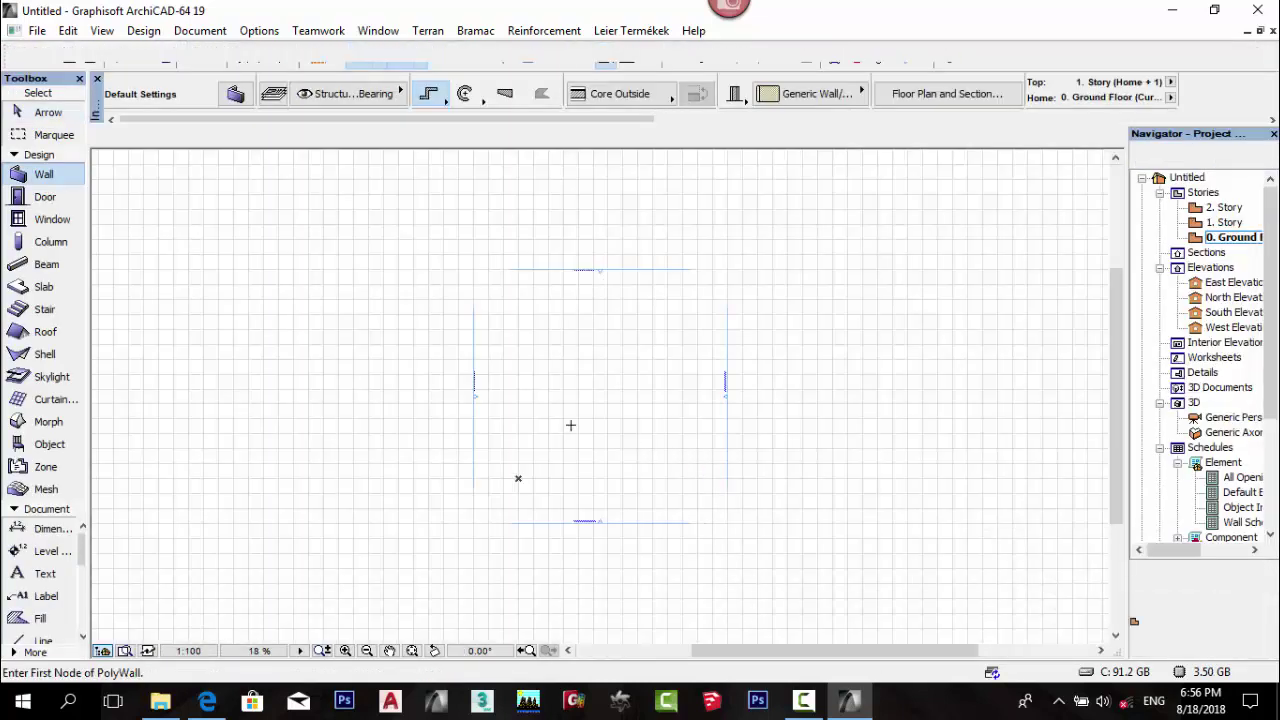
{"action": "scroll", "coordinate": [555, 402], "scroll_direction": "down", "scroll_amount": 2}
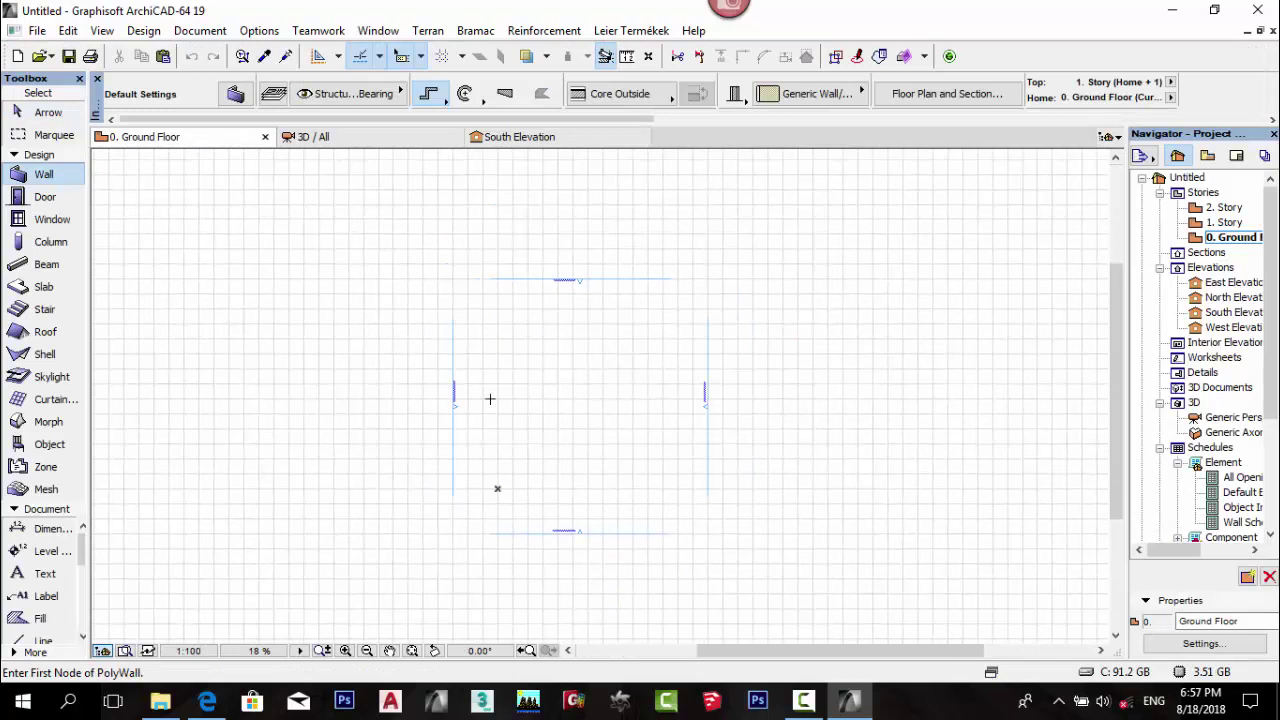
{"action": "scroll", "coordinate": [509, 398], "scroll_direction": "up", "scroll_amount": 2}
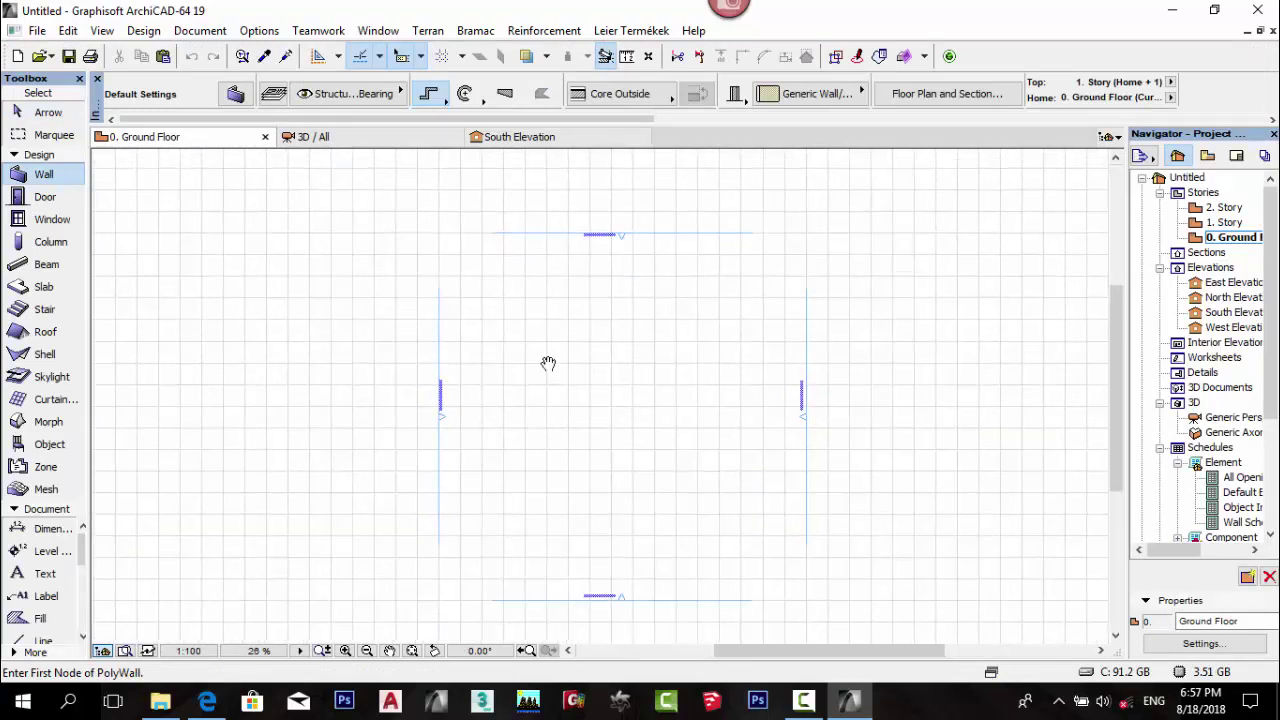
{"action": "left_click", "coordinate": [478, 36]}
{"action": "left_click", "coordinate": [470, 38]}
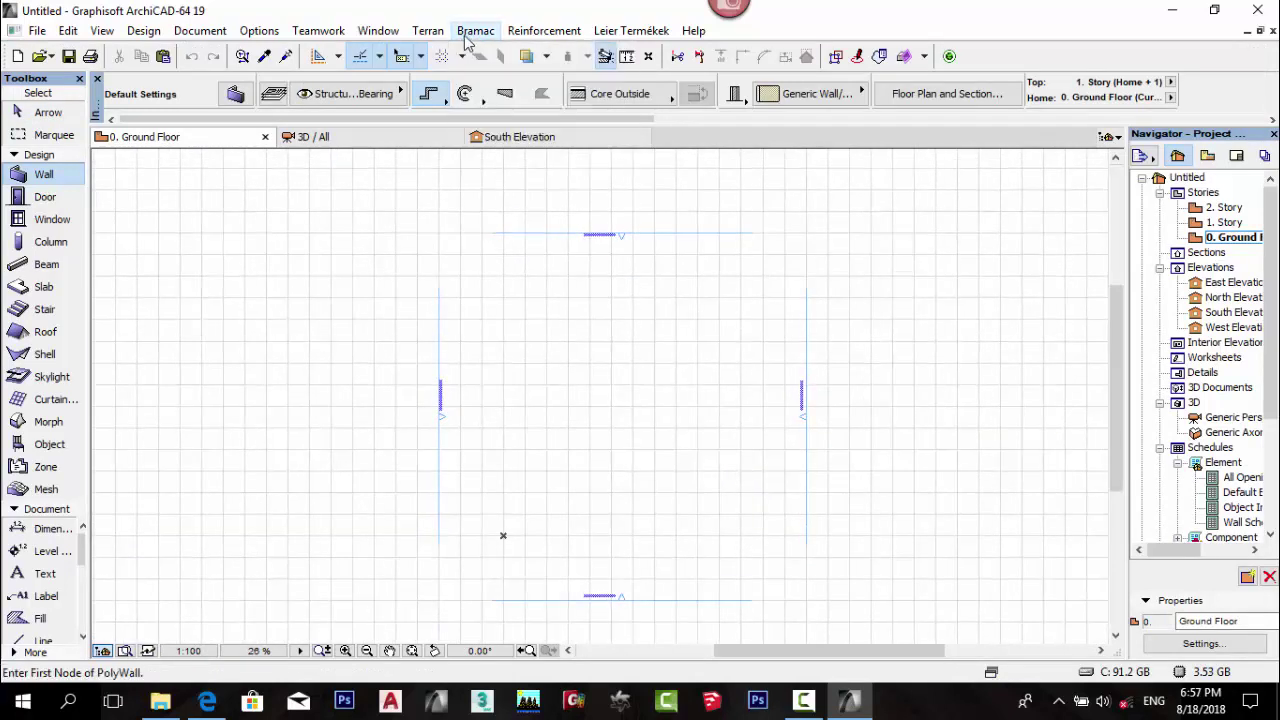
{"action": "left_click", "coordinate": [555, 427]}
{"action": "key", "text": "Escape"}
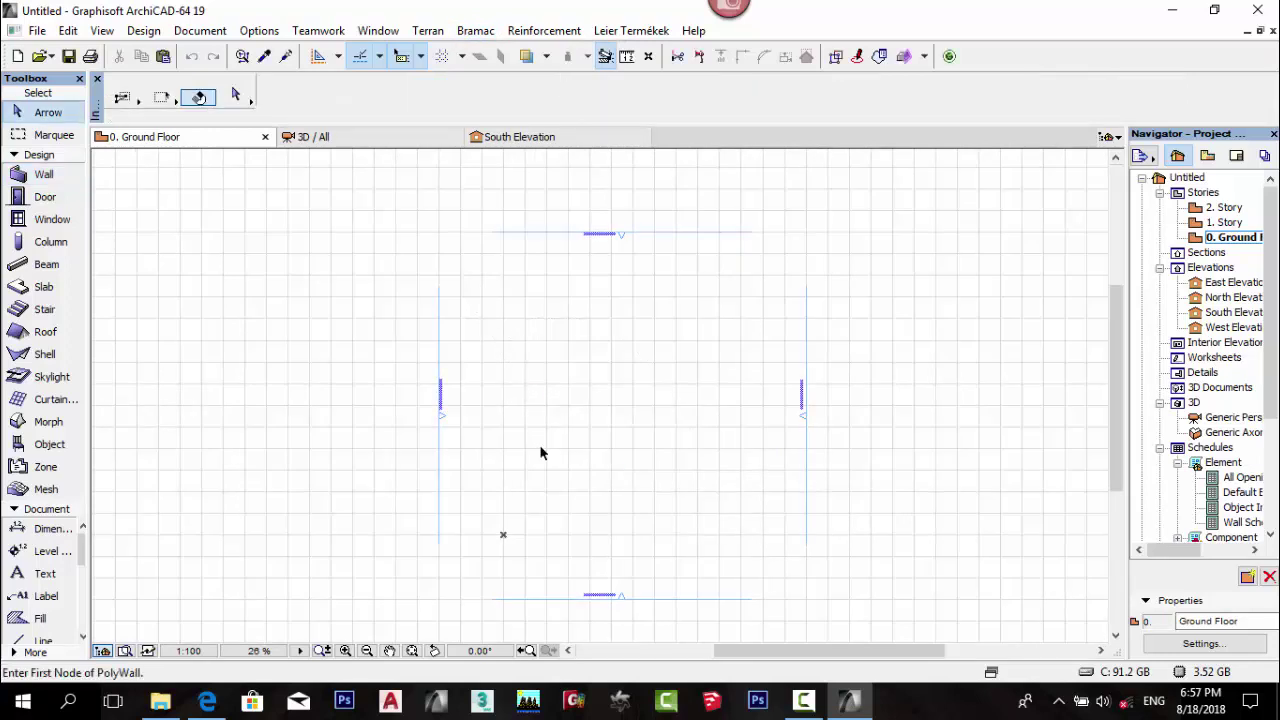
Set the roof defaults to a basic structure 100 thick, base elevation 0 and a 32° pitch.
{"action": "double_click", "coordinate": [44, 330]}
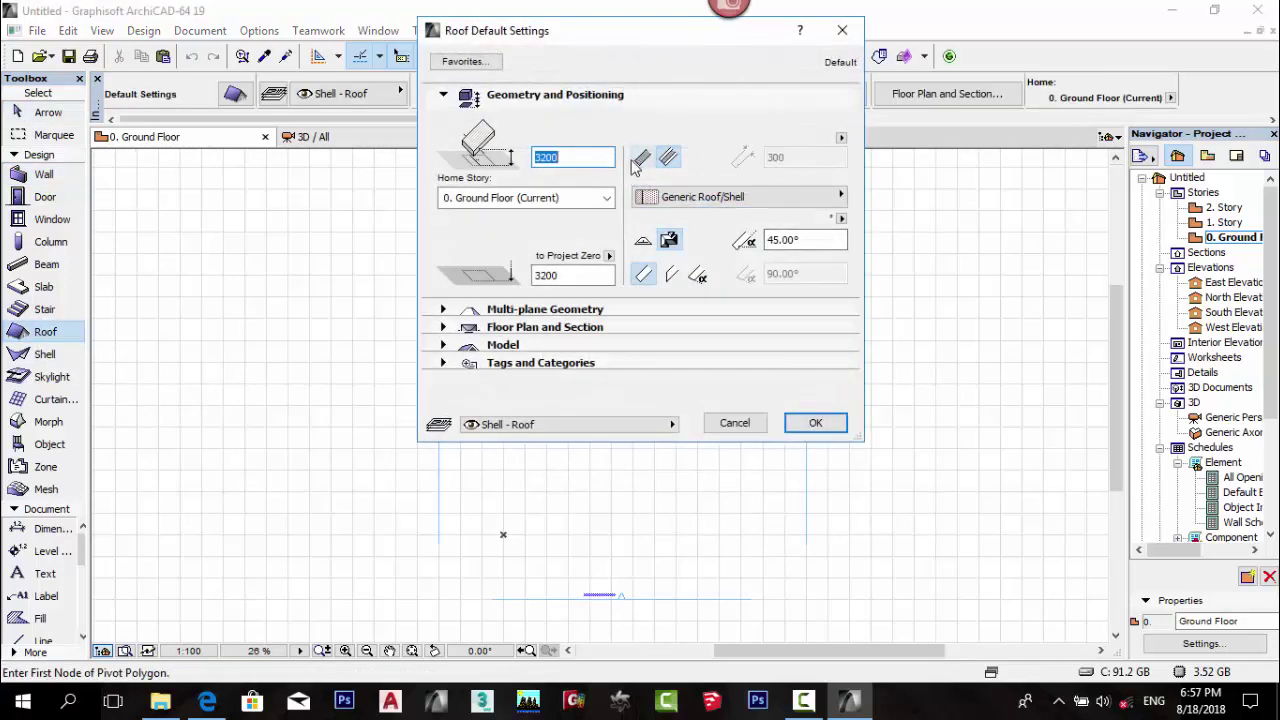
{"action": "left_click", "coordinate": [641, 157]}
{"action": "left_click", "coordinate": [769, 157]}
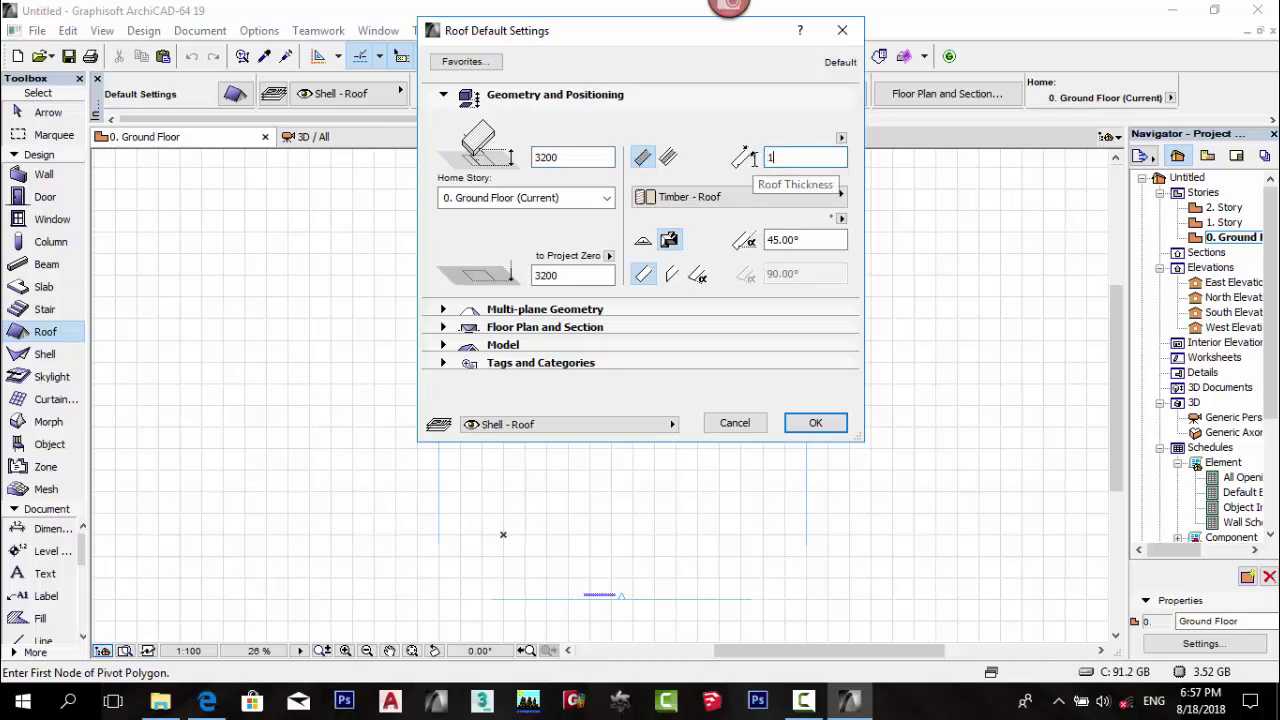
{"action": "left_click_drag", "start_coordinate": [591, 157], "coordinate": [522, 160]}
{"action": "type", "text": "0"}
{"action": "left_click_drag", "start_coordinate": [808, 240], "coordinate": [751, 241]}
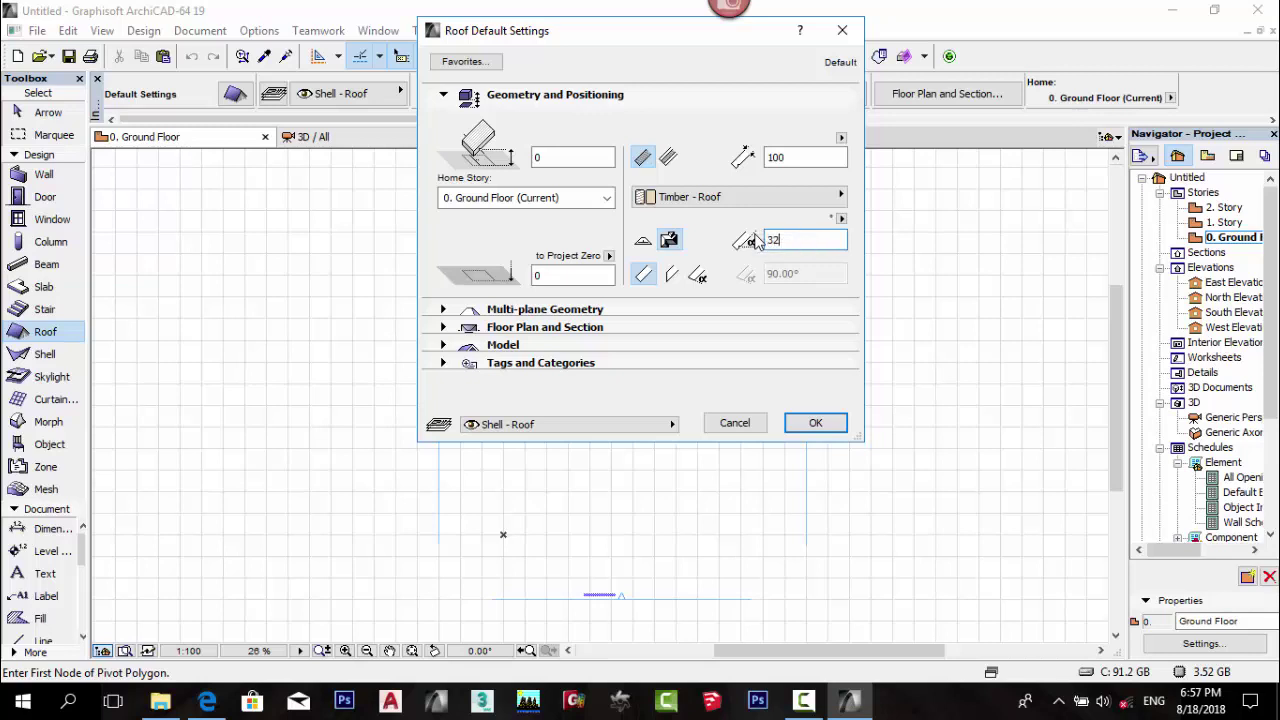
Set the multi-plane roof's uniform eaves overhang to 1000 and apply the roof default settings.
{"action": "left_click", "coordinate": [540, 310]}
{"action": "left_click_drag", "start_coordinate": [569, 326], "coordinate": [523, 328]}
{"action": "type", "text": "1000"}
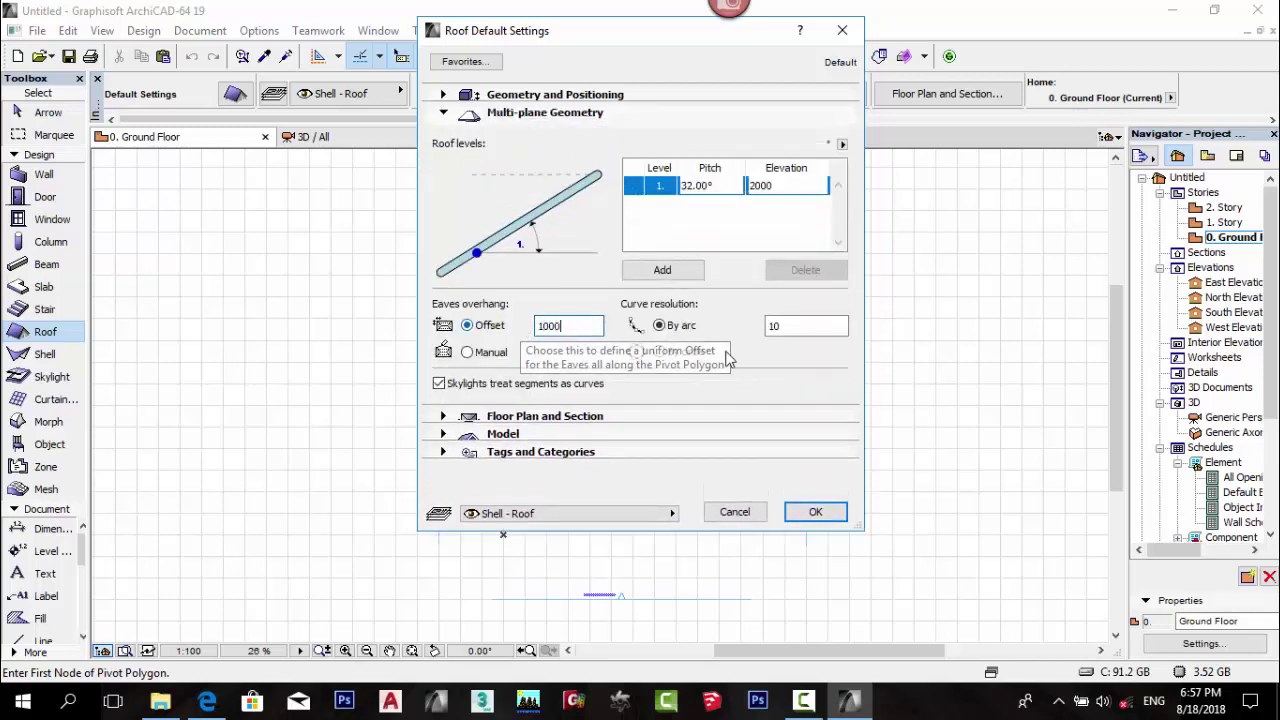
{"action": "left_click", "coordinate": [723, 418]}
{"action": "left_click_drag", "start_coordinate": [838, 484], "coordinate": [838, 515]}
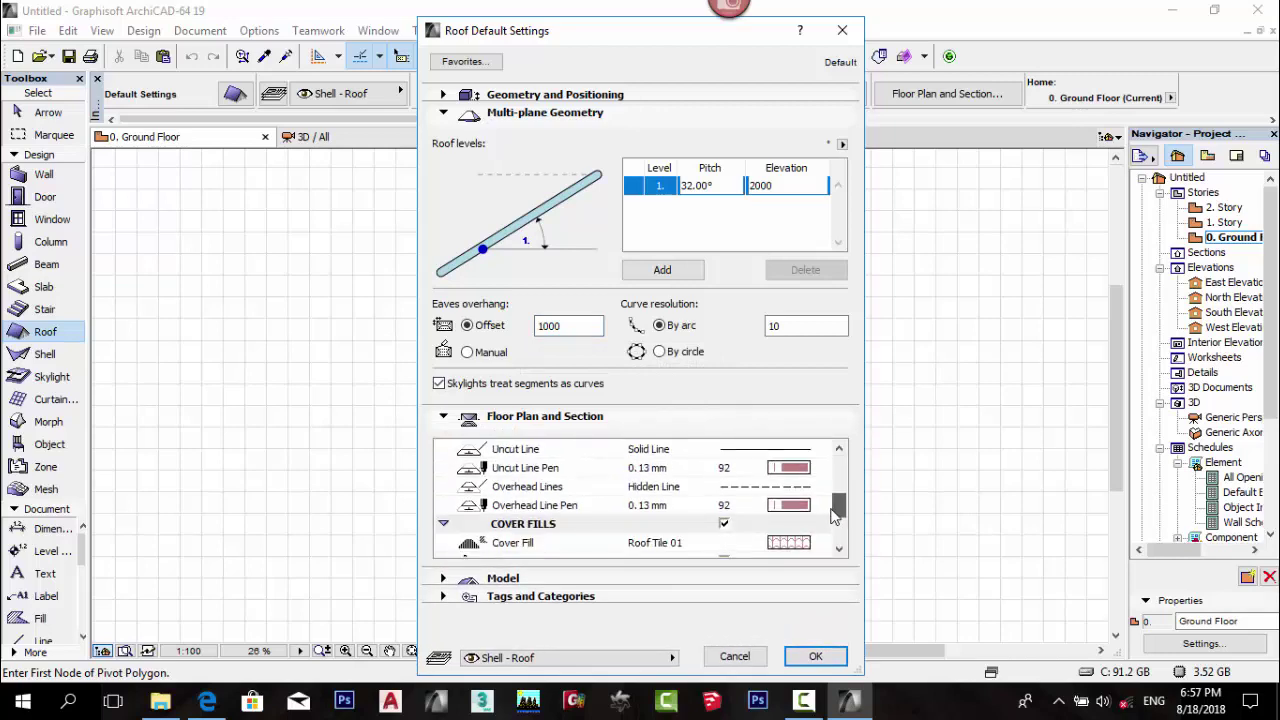
{"action": "scroll", "coordinate": [838, 509], "scroll_direction": "up", "scroll_amount": 1}
{"action": "left_click", "coordinate": [765, 505]}
{"action": "left_click", "coordinate": [819, 505]}
{"action": "left_click", "coordinate": [871, 495]}
{"action": "left_click", "coordinate": [805, 657]}
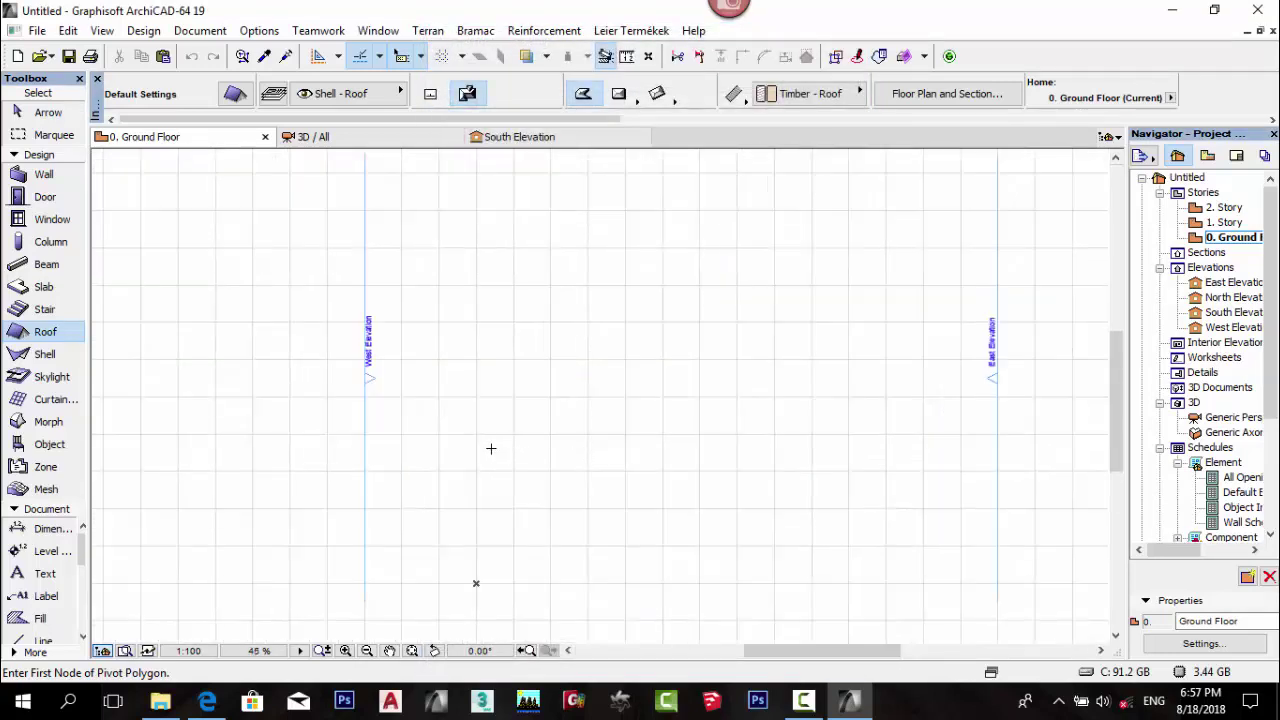
Draw a multi-plane roof on the ground floor from a stepped ten-corner pivot polygon with a projecting bay on its south side.
{"action": "scroll", "coordinate": [486, 469], "scroll_direction": "down", "scroll_amount": 3}
{"action": "left_click", "coordinate": [468, 535]}
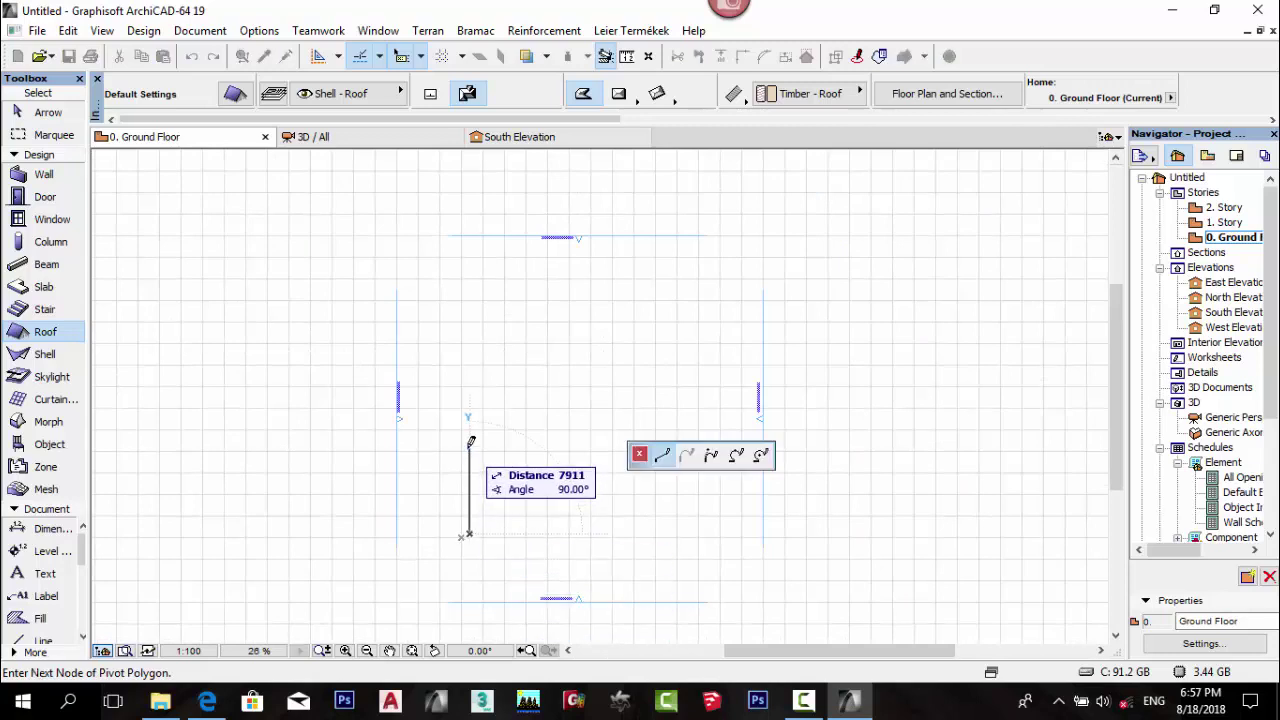
{"action": "left_click", "coordinate": [468, 449]}
{"action": "left_click", "coordinate": [525, 449]}
{"action": "left_click", "coordinate": [525, 369]}
{"action": "left_click", "coordinate": [643, 369]}
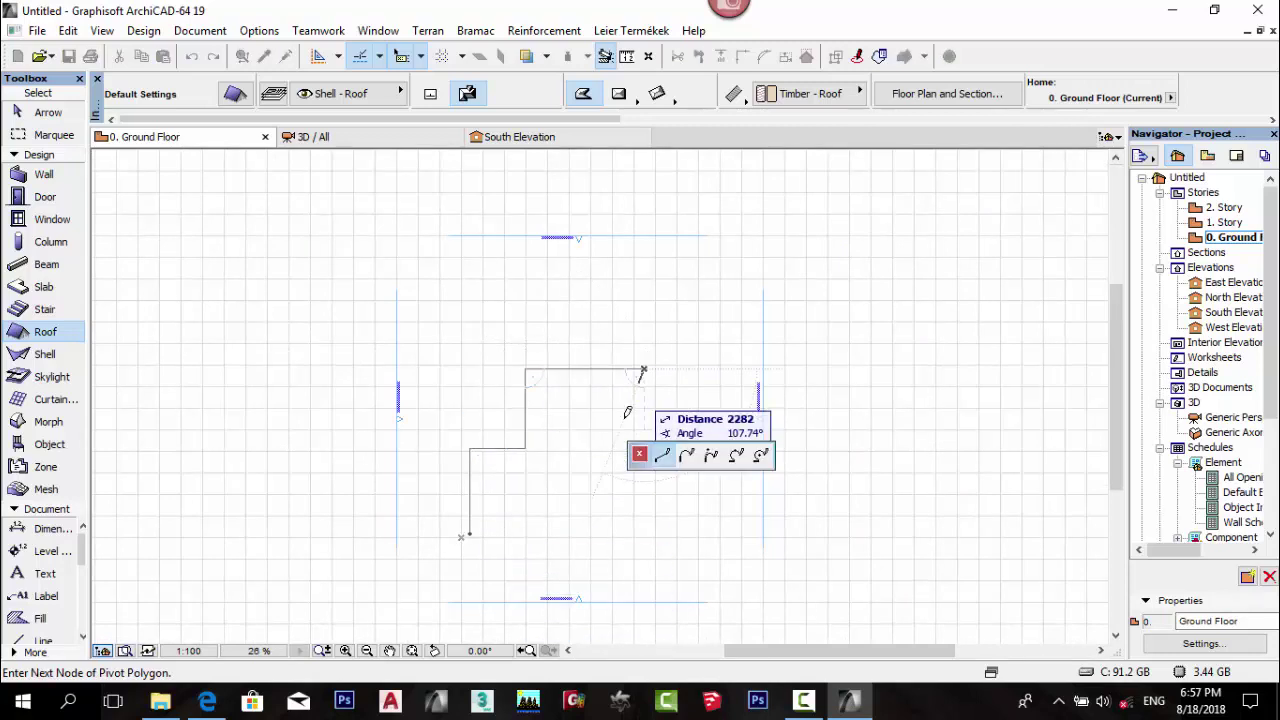
{"action": "left_click", "coordinate": [644, 533]}
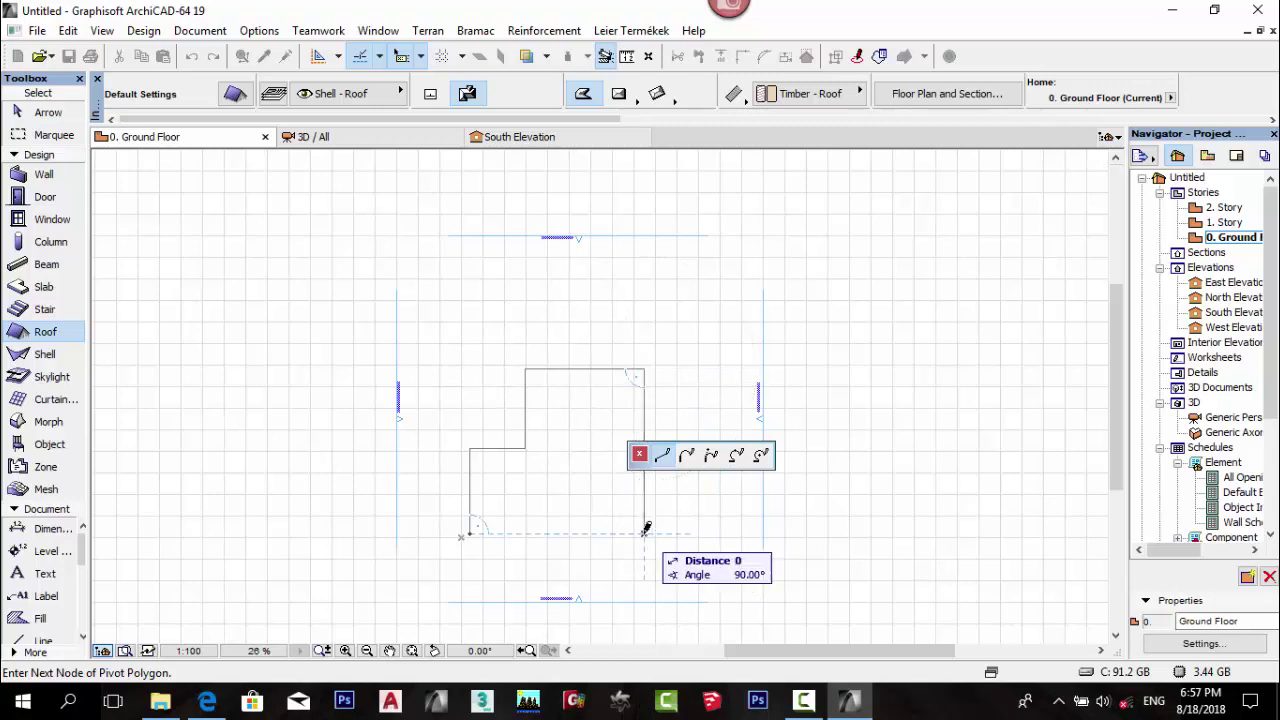
{"action": "left_click", "coordinate": [576, 573]}
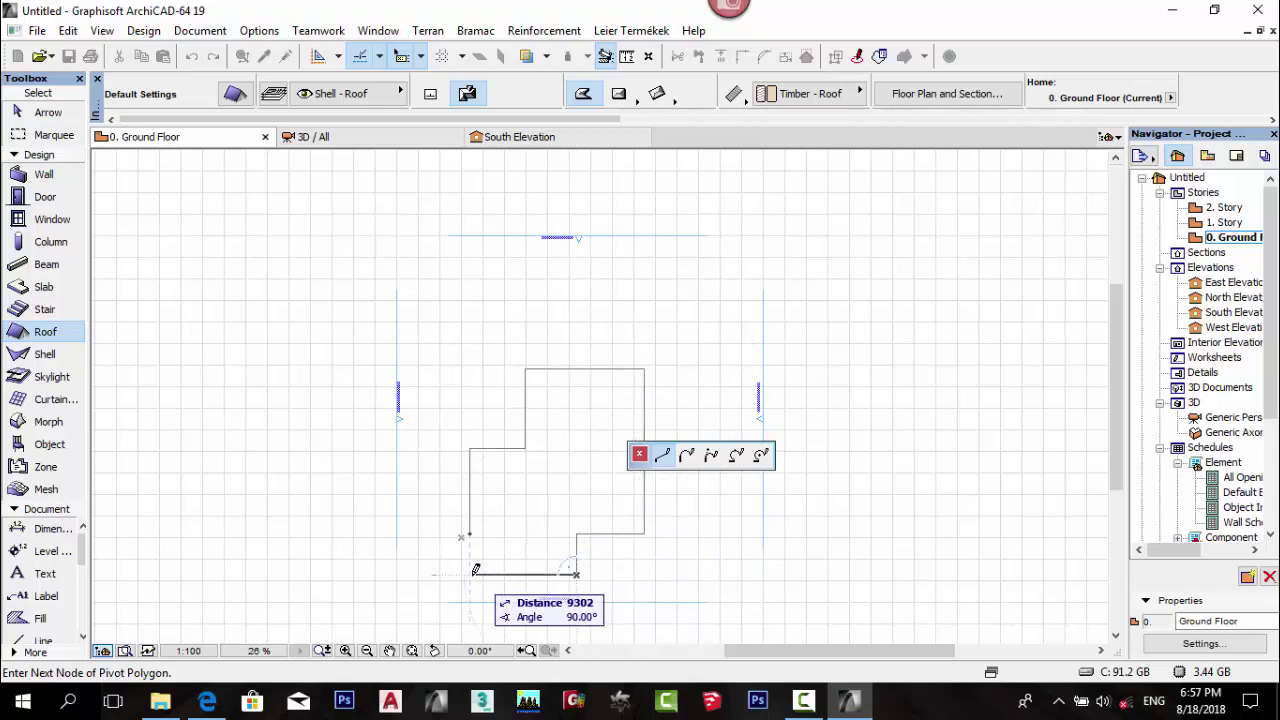
{"action": "left_click", "coordinate": [503, 572]}
{"action": "left_click", "coordinate": [504, 532]}
{"action": "left_click", "coordinate": [469, 533]}
{"action": "scroll", "coordinate": [614, 541], "scroll_direction": "up", "scroll_amount": 3}
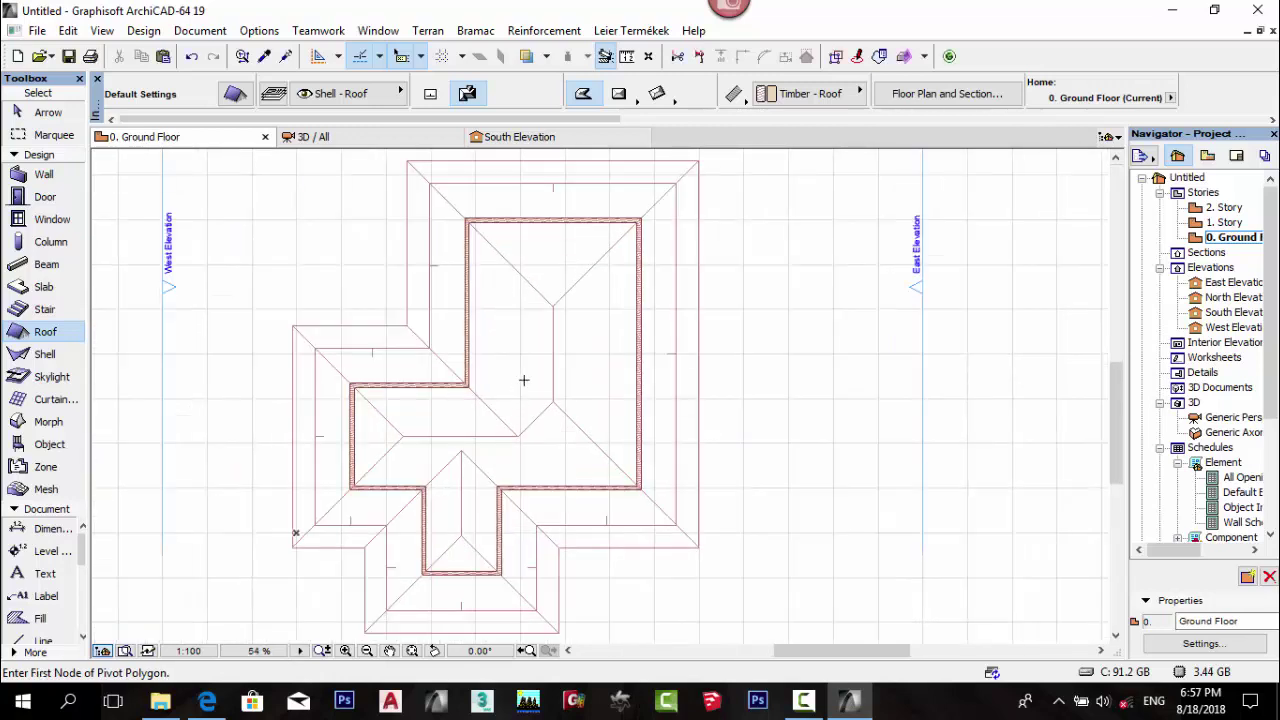
{"action": "key", "text": "Escape"}
{"action": "scroll", "coordinate": [537, 320], "scroll_direction": "down", "scroll_amount": 2}
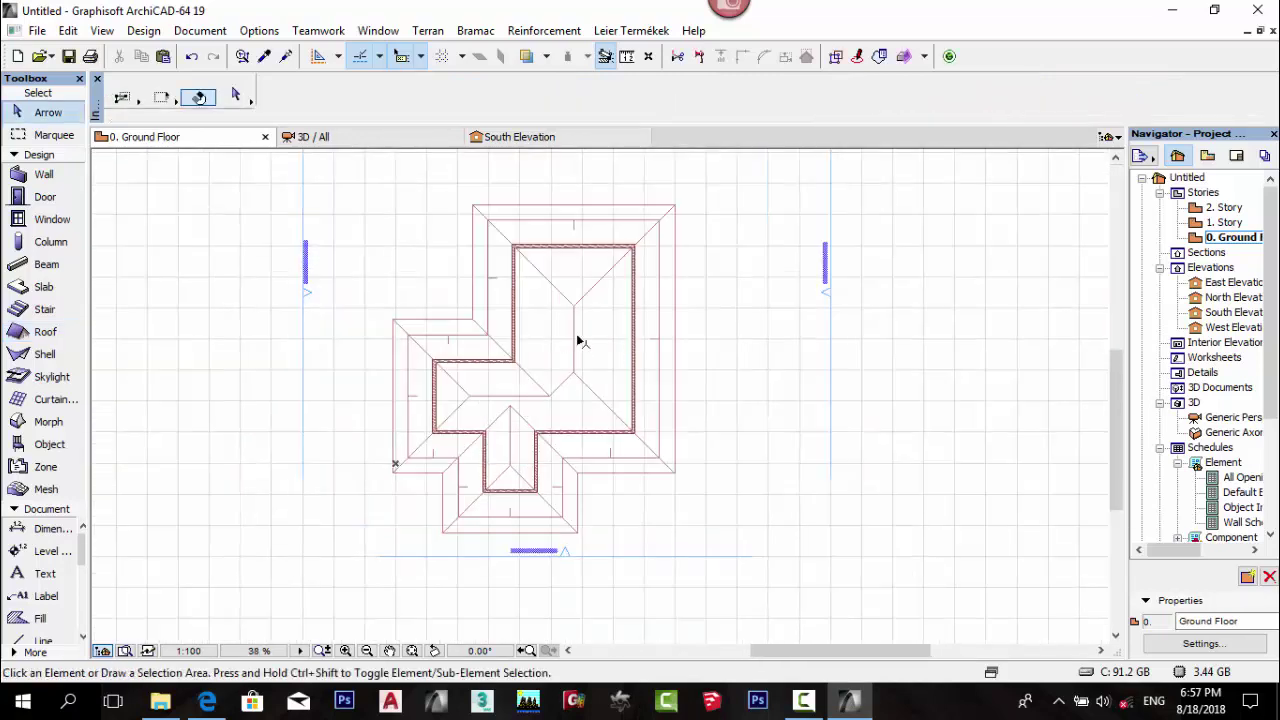
Select the multi-plane roof and open the Bramac roof tile settings for it.
{"action": "left_click", "coordinate": [577, 341]}
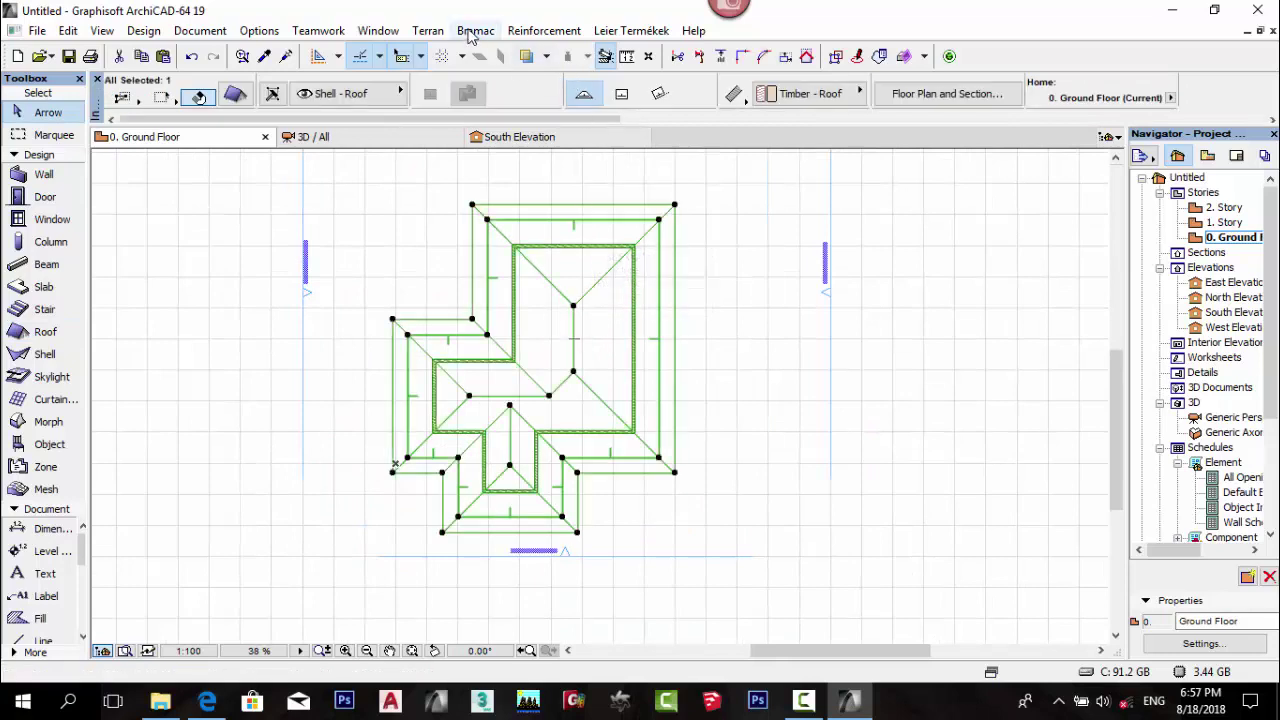
{"action": "left_click", "coordinate": [470, 32]}
{"action": "left_click", "coordinate": [476, 55]}
{"action": "left_click", "coordinate": [647, 228]}
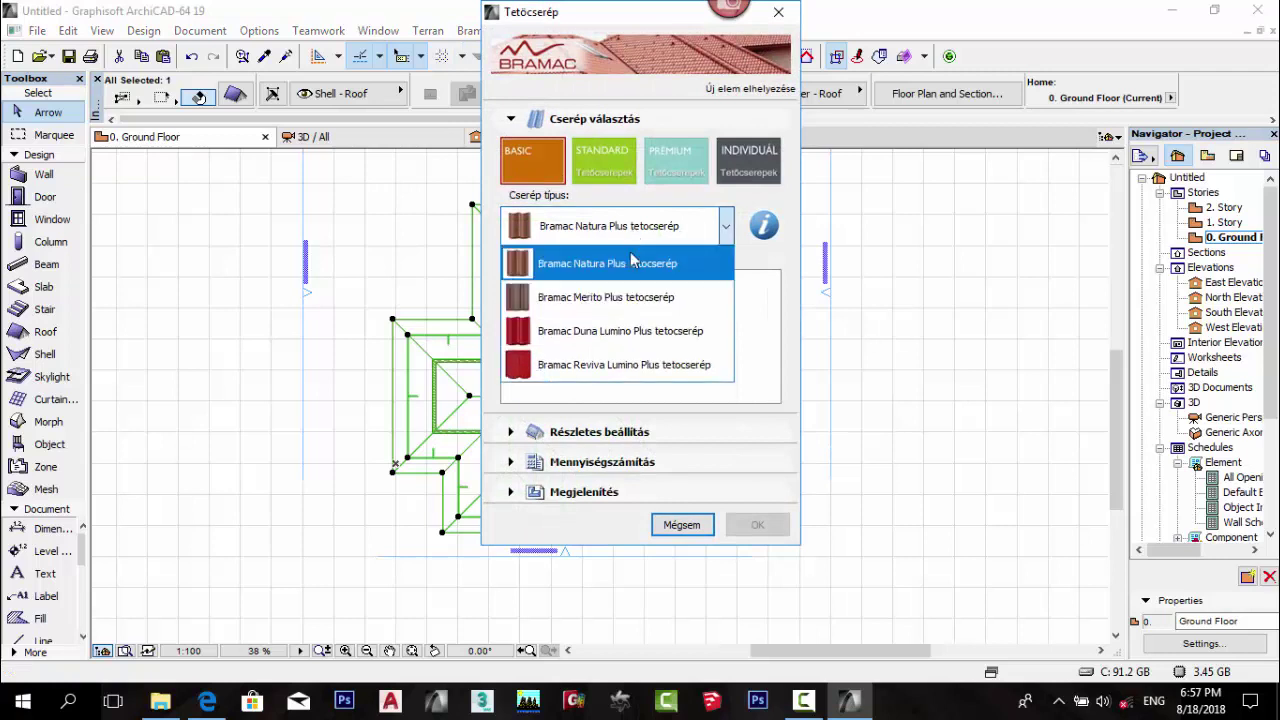
Try the Standard tile range with the Bramac Duna Novo tile.
{"action": "left_click", "coordinate": [594, 166]}
{"action": "left_click", "coordinate": [598, 169]}
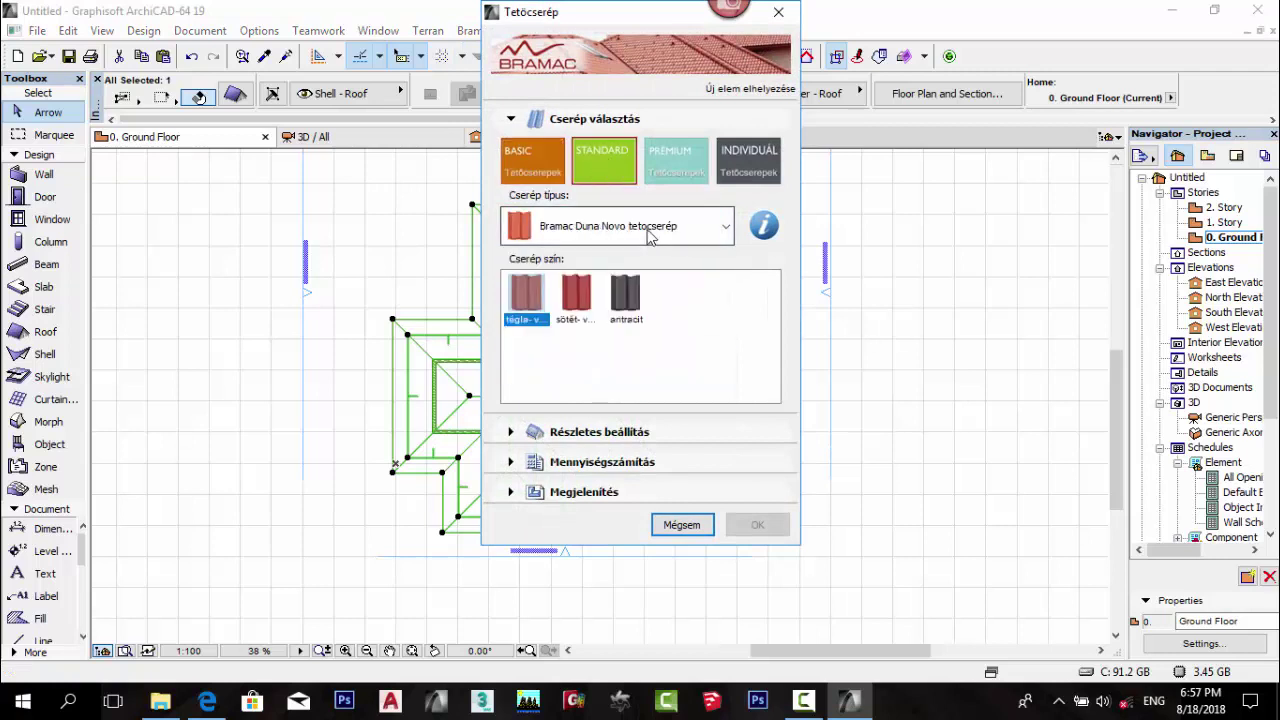
{"action": "left_click", "coordinate": [726, 226]}
{"action": "left_click", "coordinate": [600, 253]}
Choose the Bramac Adria tile from the Premium range in the vecchio colour.
{"action": "left_click", "coordinate": [690, 165]}
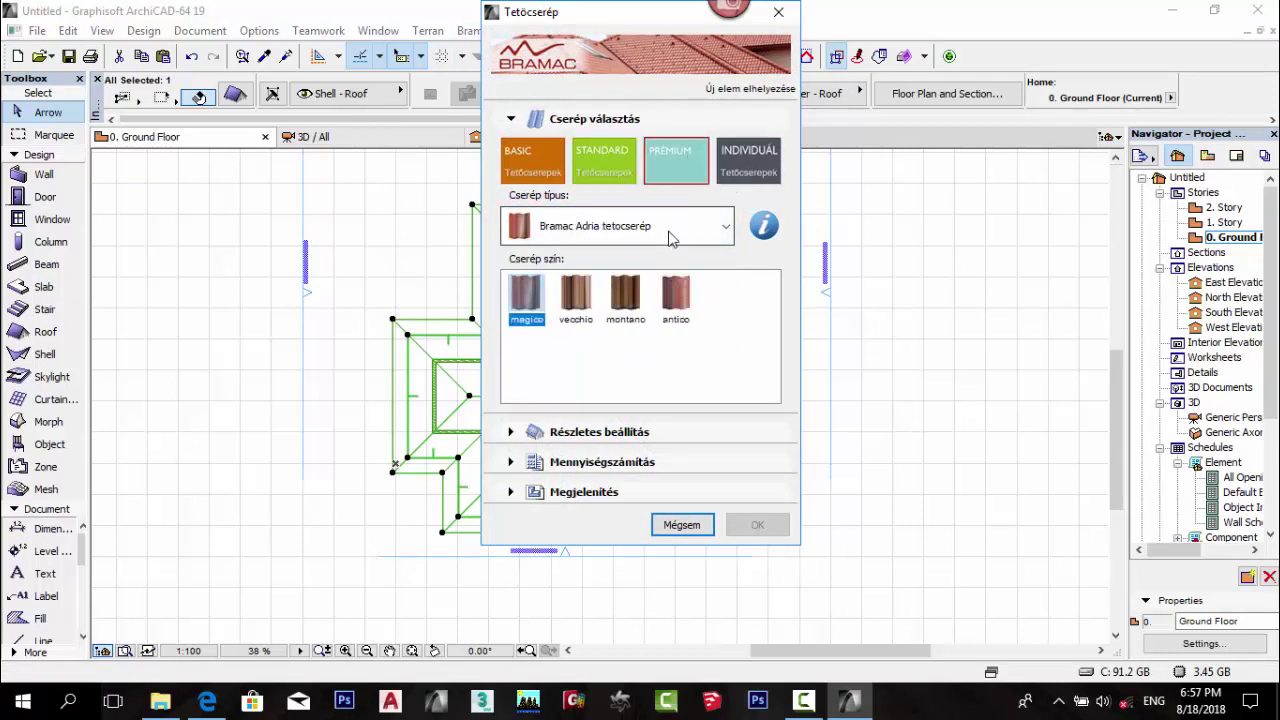
{"action": "left_click", "coordinate": [650, 226]}
{"action": "left_click", "coordinate": [597, 263]}
{"action": "left_click", "coordinate": [576, 295]}
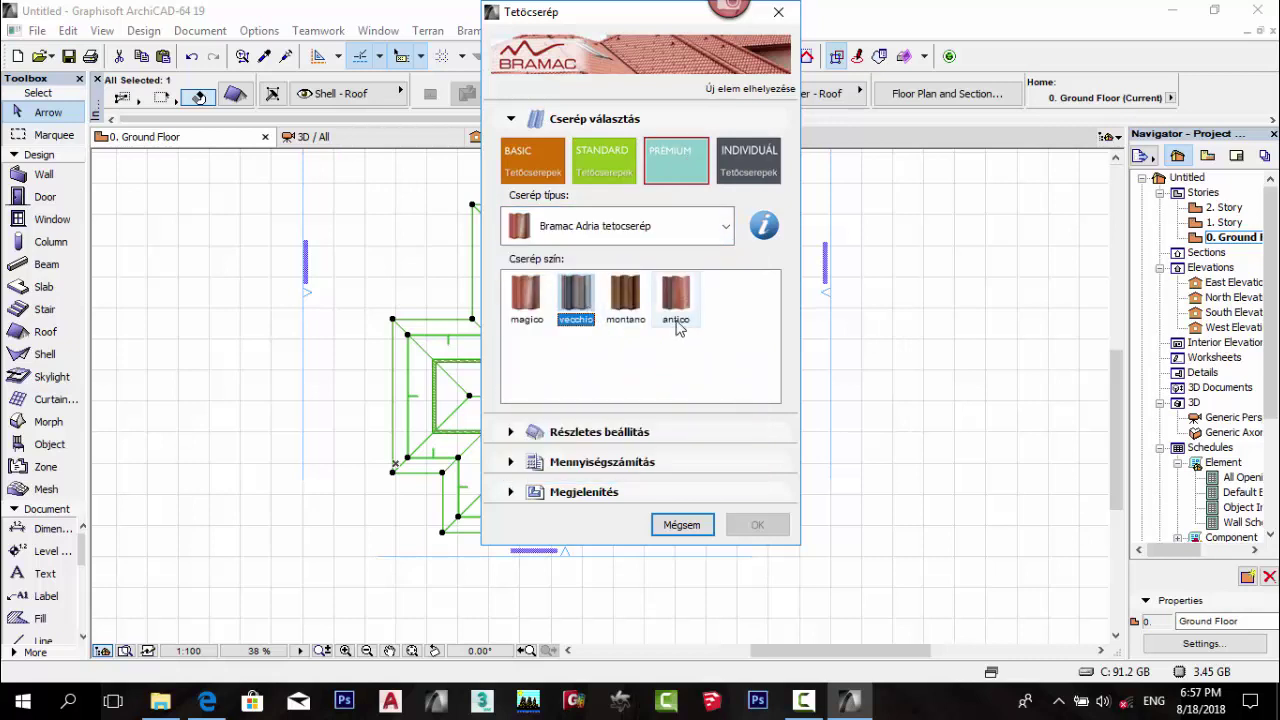
{"action": "left_click", "coordinate": [525, 295]}
{"action": "left_click", "coordinate": [576, 295]}
Turn off automatic accessory placement and set the roof foil type to Bramac Standard páraáteresztő tetőfólia.
{"action": "left_click", "coordinate": [615, 433]}
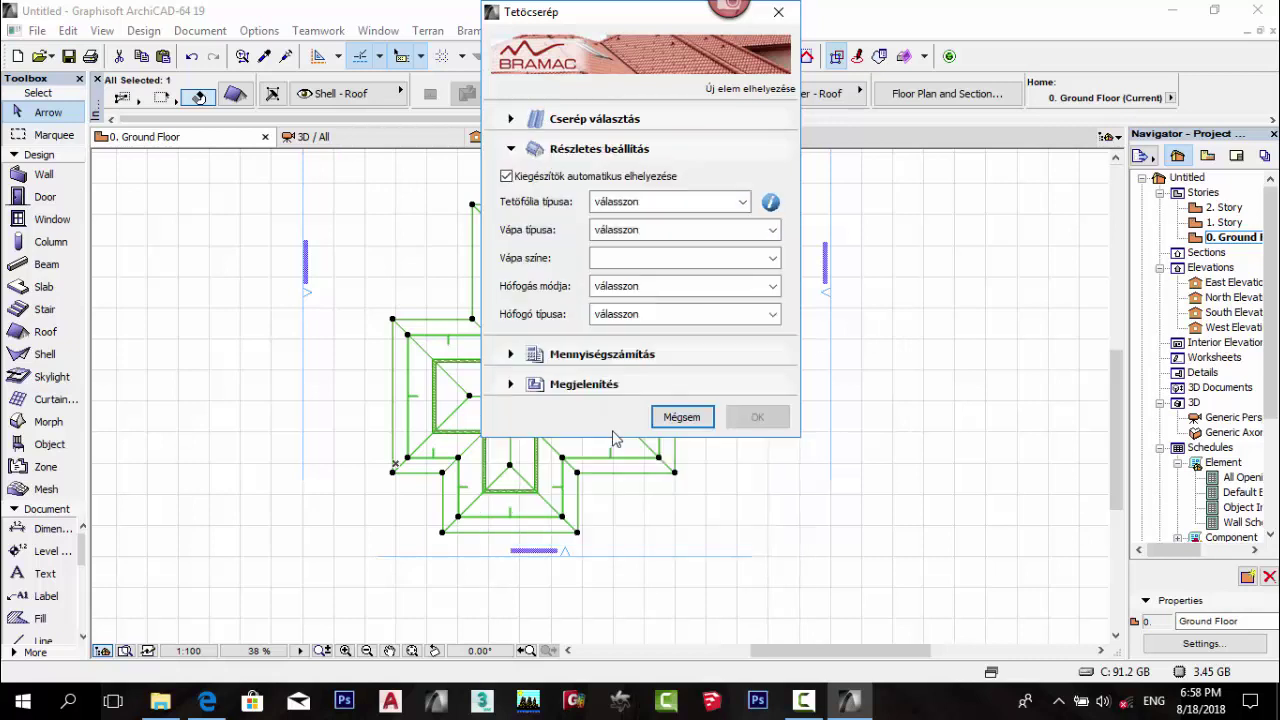
{"action": "left_click", "coordinate": [507, 177]}
{"action": "left_click", "coordinate": [742, 202]}
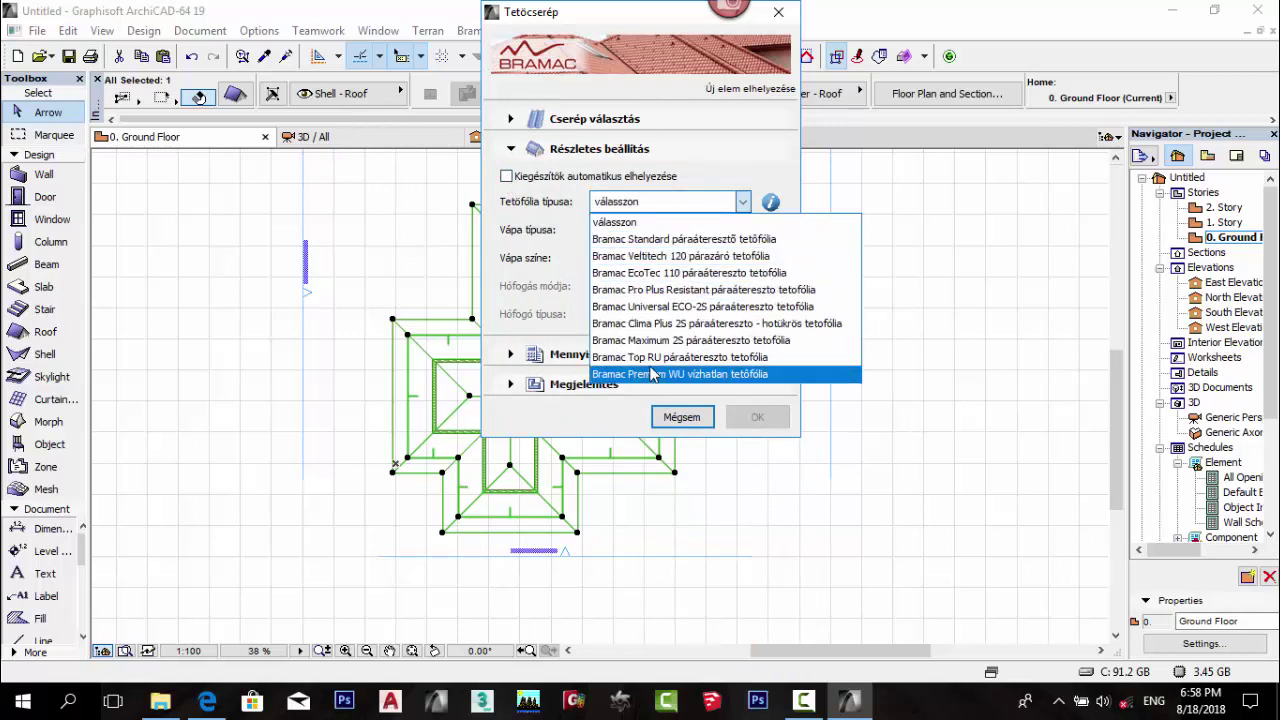
{"action": "left_click", "coordinate": [662, 257]}
{"action": "left_click", "coordinate": [680, 231]}
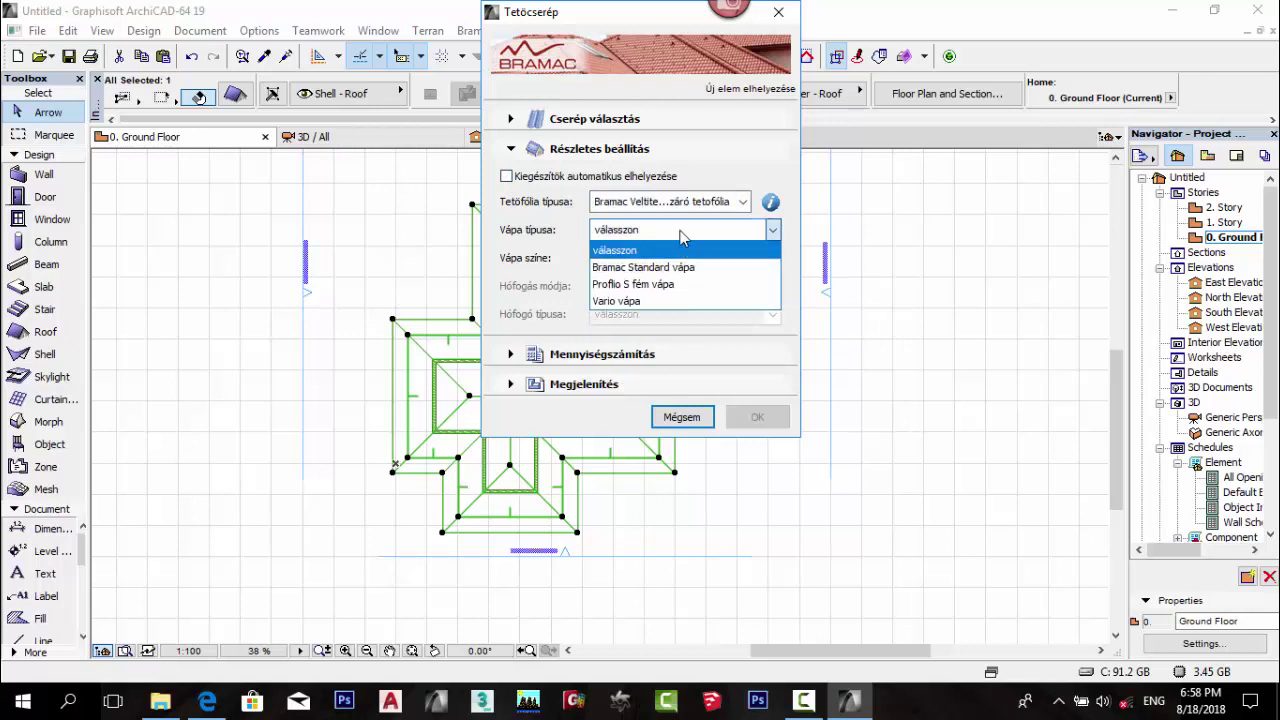
{"action": "left_click", "coordinate": [680, 232]}
{"action": "left_click", "coordinate": [672, 202]}
{"action": "left_click", "coordinate": [660, 240]}
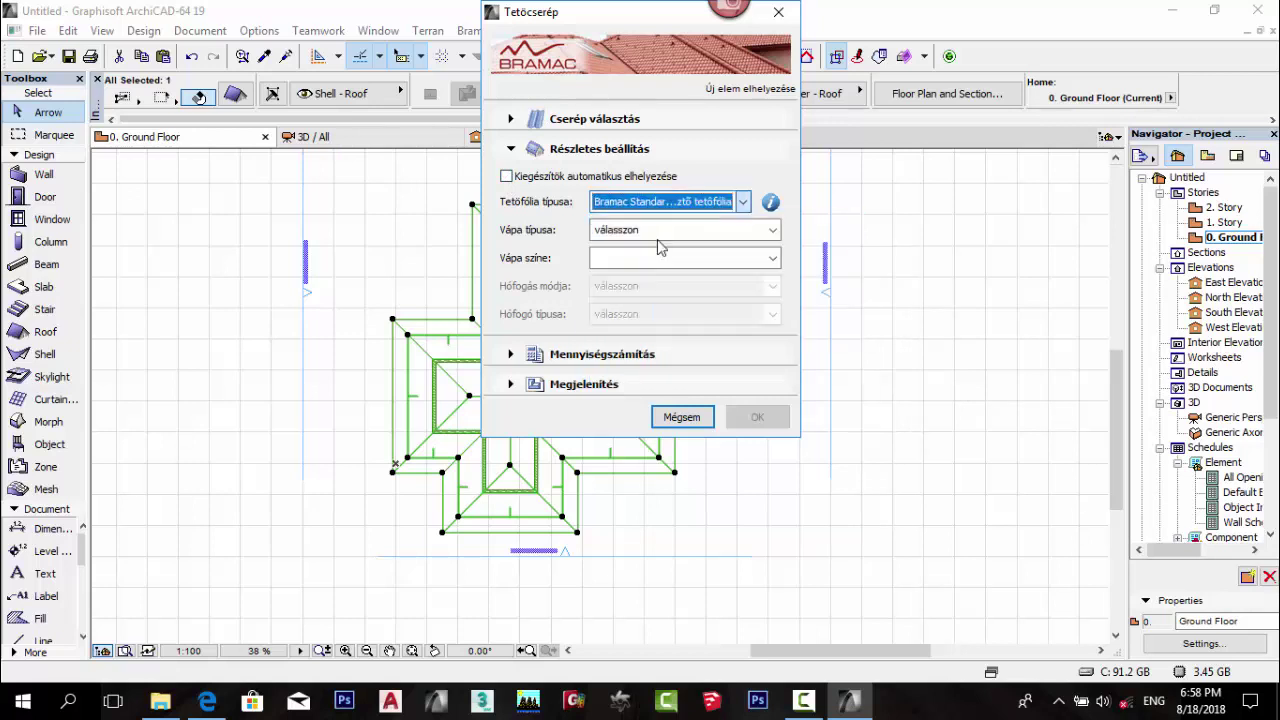
Set the valley type to Bramac Standard vápa and its colour to antracit.
{"action": "left_click", "coordinate": [735, 231]}
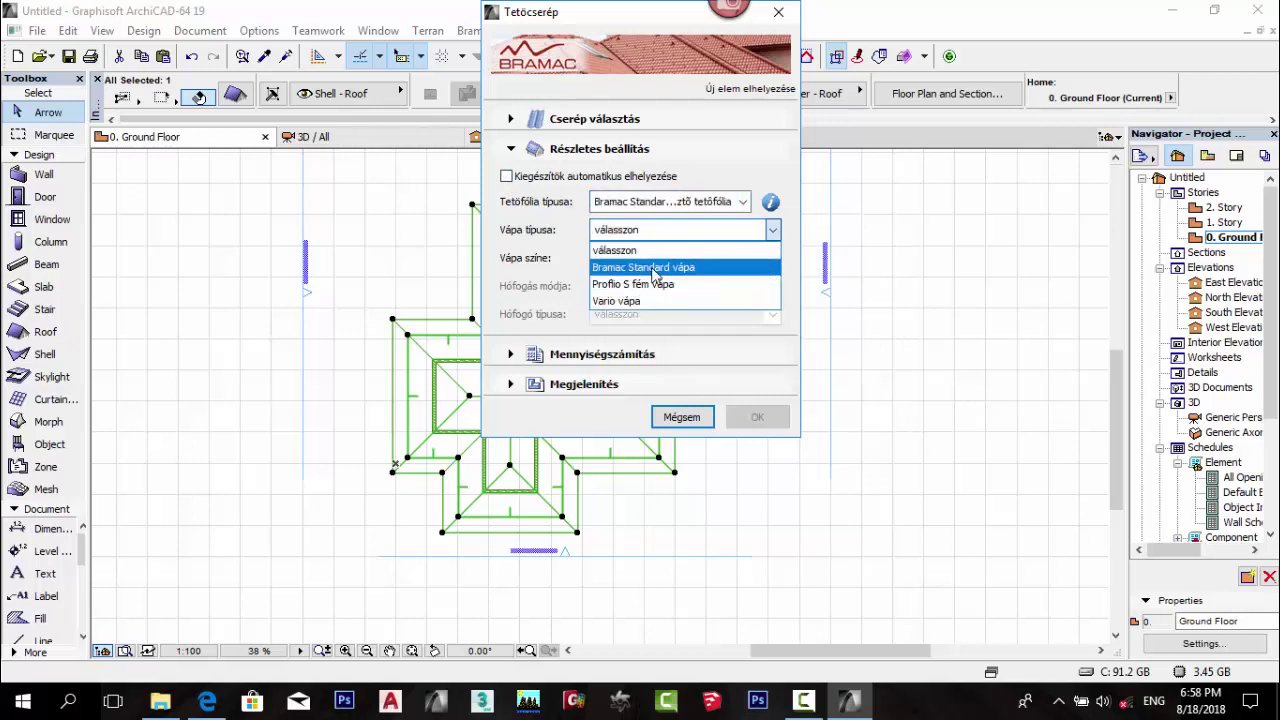
{"action": "left_click", "coordinate": [655, 268]}
{"action": "left_click", "coordinate": [657, 258]}
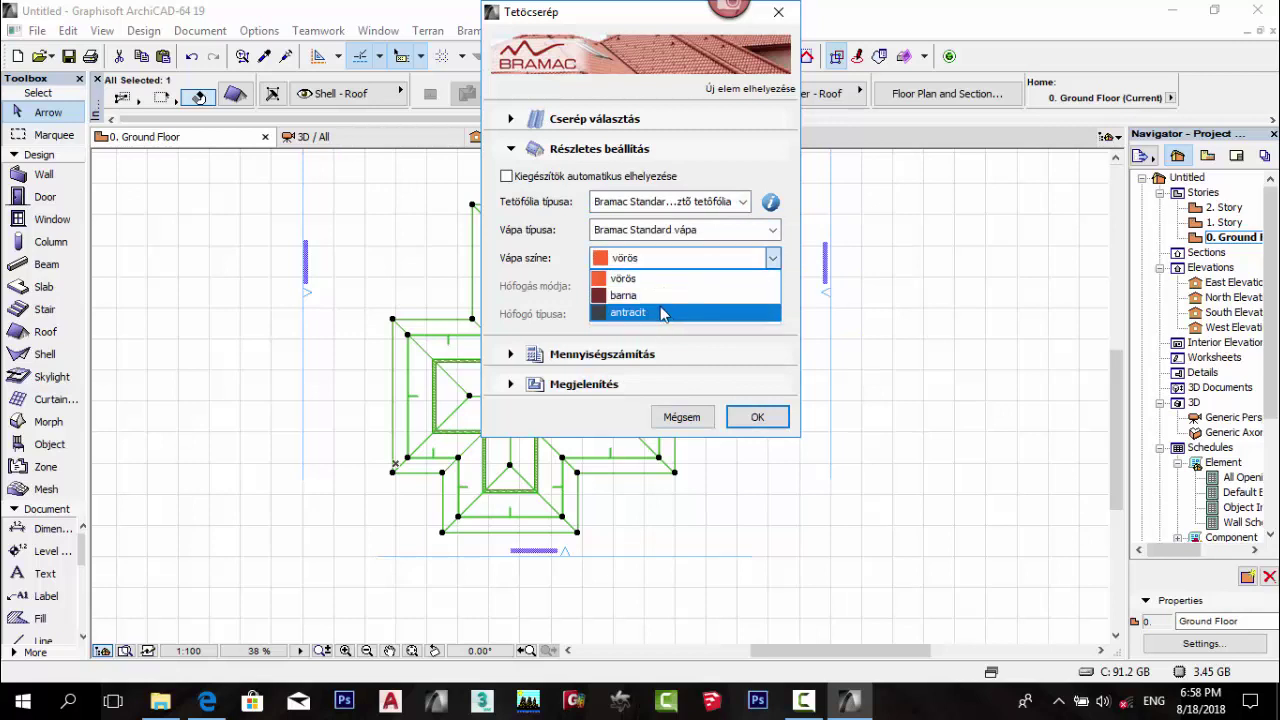
{"action": "left_click", "coordinate": [651, 313]}
Confirm the roof tile settings and finalize the tiling with the edge types assigned by the add-on.
{"action": "left_click", "coordinate": [647, 360]}
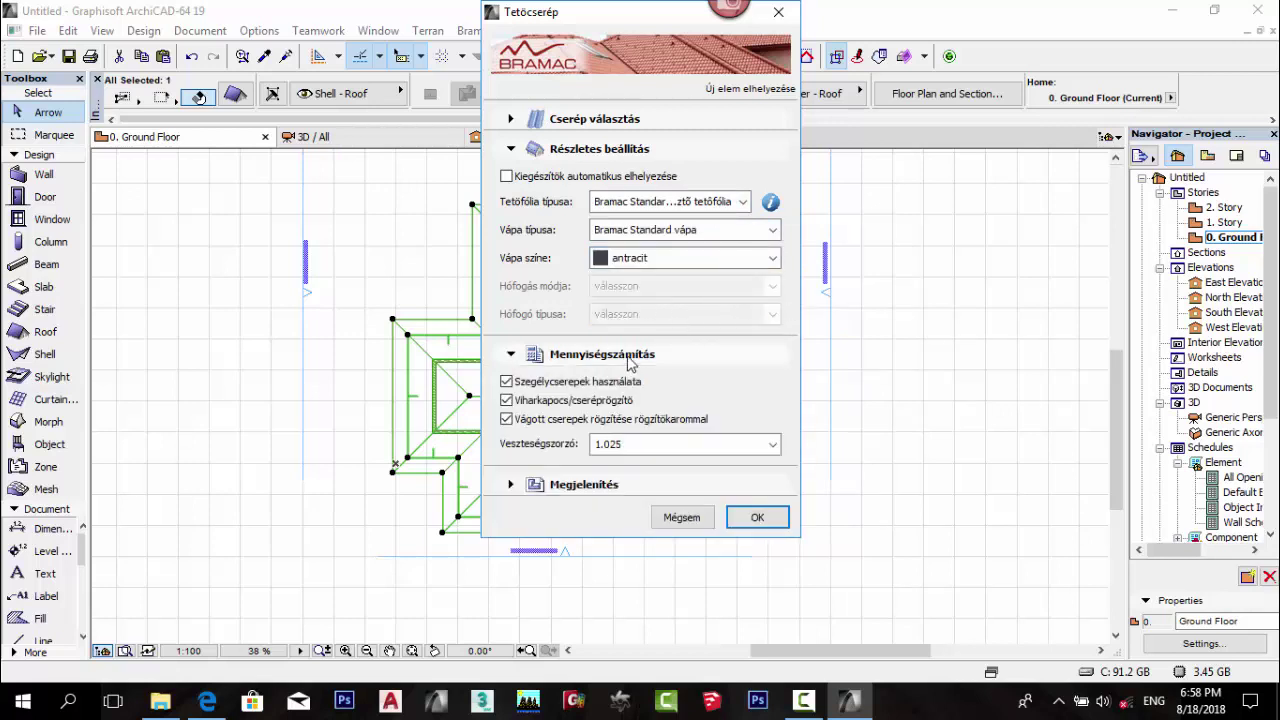
{"action": "left_click", "coordinate": [604, 360]}
{"action": "left_click", "coordinate": [576, 389]}
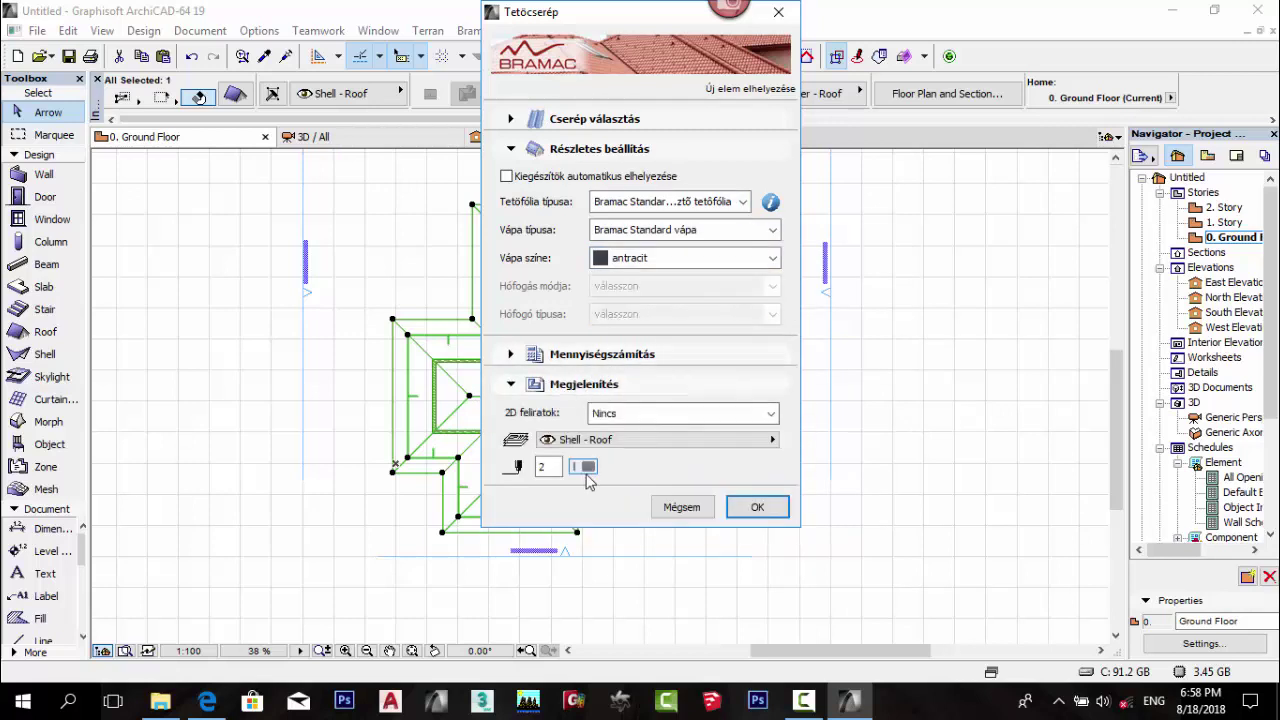
{"action": "left_click", "coordinate": [597, 390]}
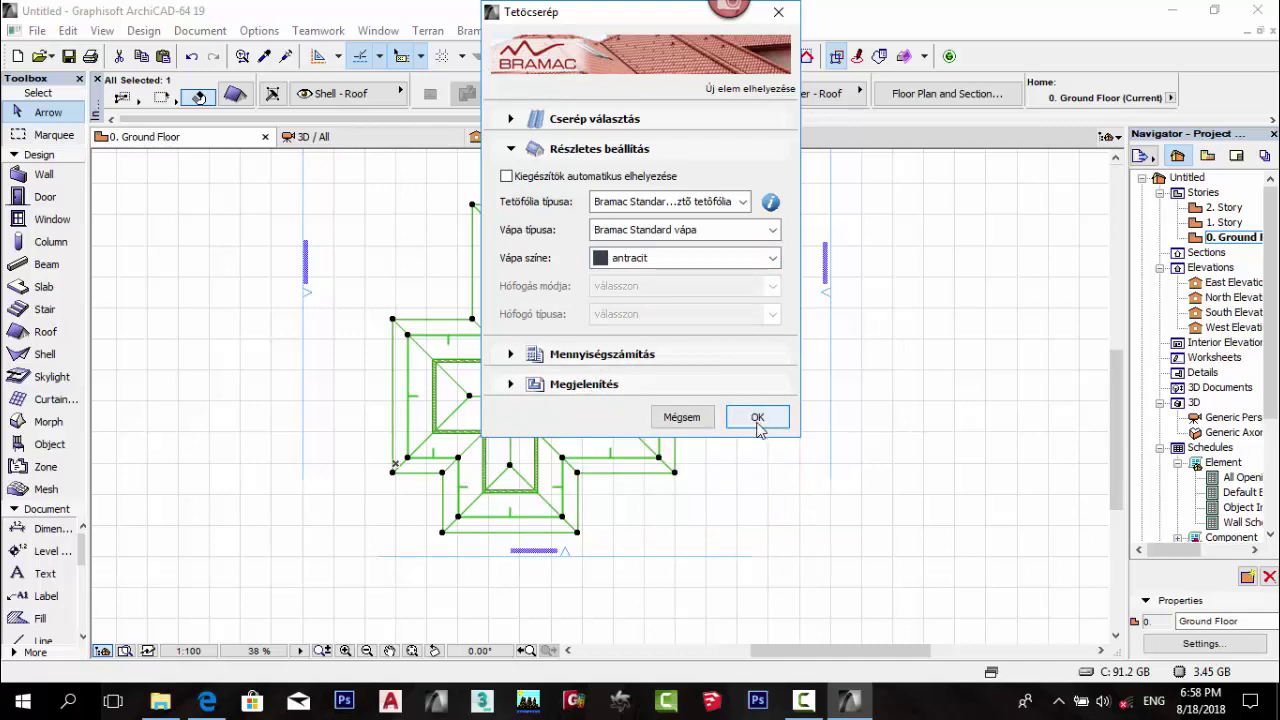
{"action": "left_click", "coordinate": [757, 418]}
{"action": "scroll", "coordinate": [466, 433], "scroll_direction": "up", "scroll_amount": 2}
{"action": "scroll", "coordinate": [467, 433], "scroll_direction": "up", "scroll_amount": 2}
{"action": "left_click", "coordinate": [645, 318]}
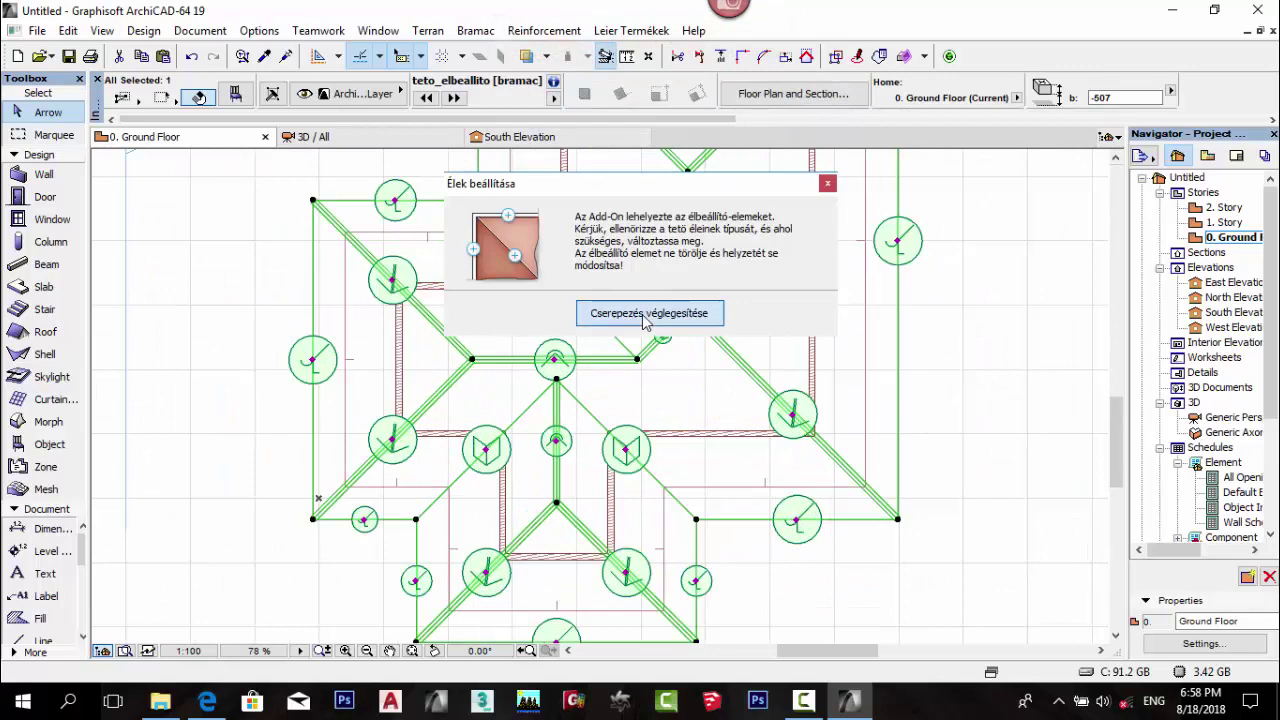
Show the tiled roof in the 3D view and look at it up close.
{"action": "scroll", "coordinate": [532, 382], "scroll_direction": "down", "scroll_amount": 2}
{"action": "scroll", "coordinate": [533, 382], "scroll_direction": "down", "scroll_amount": 1}
{"action": "left_click", "coordinate": [360, 140]}
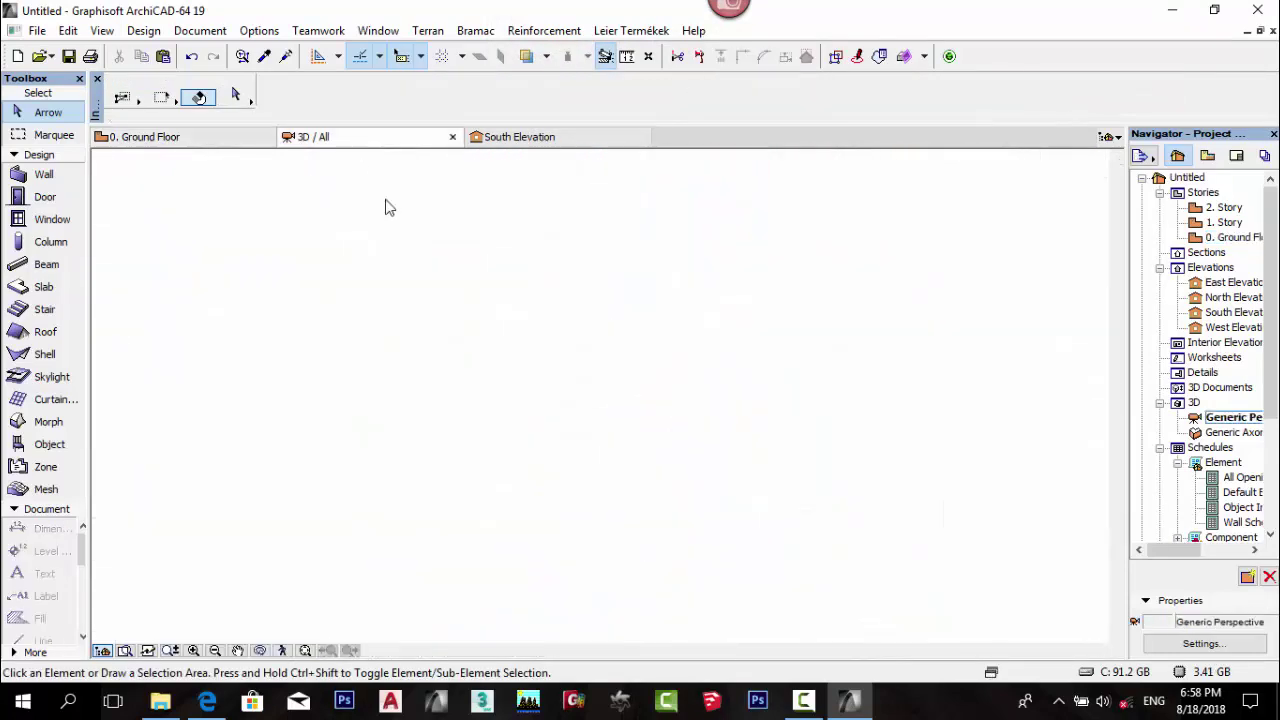
{"action": "scroll", "coordinate": [572, 492], "scroll_direction": "up", "scroll_amount": 4}
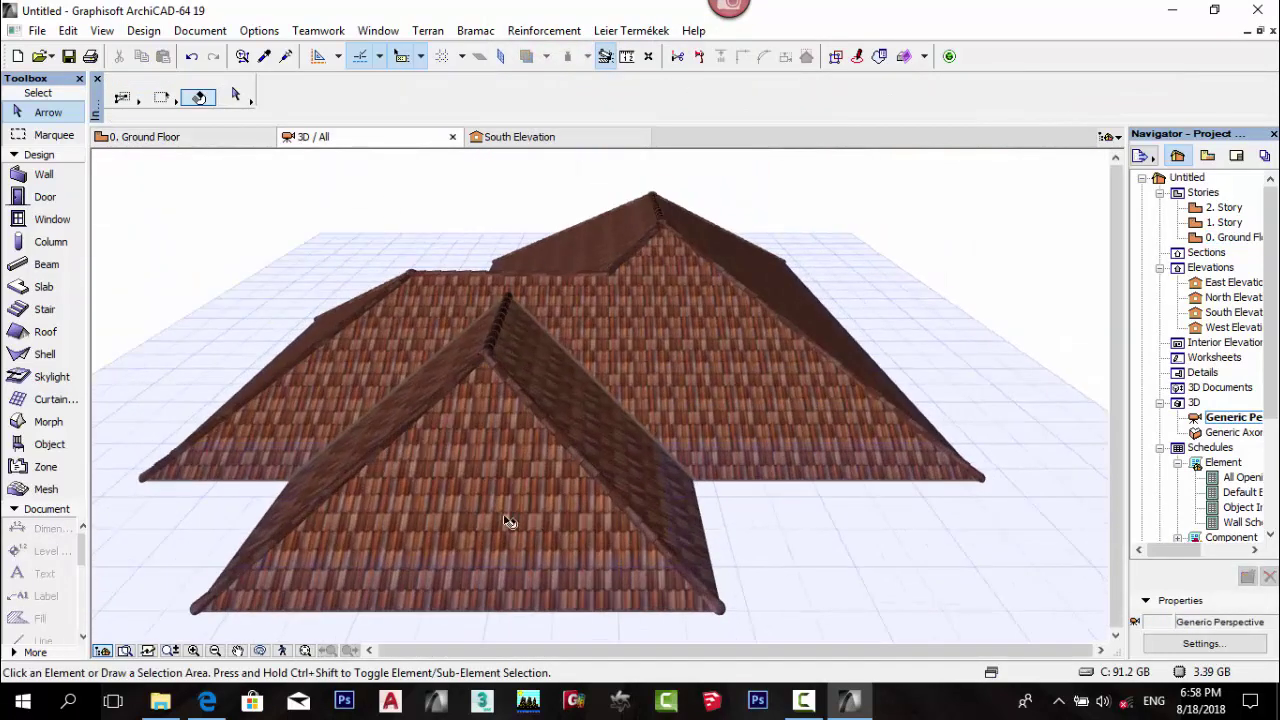
Suspend element grouping so that a single tiled roof surface can be selected on its own.
{"action": "left_click", "coordinate": [259, 650]}
{"action": "left_click_drag", "start_coordinate": [333, 611], "coordinate": [519, 367]}
{"action": "scroll", "coordinate": [524, 467], "scroll_direction": "up", "scroll_amount": 6}
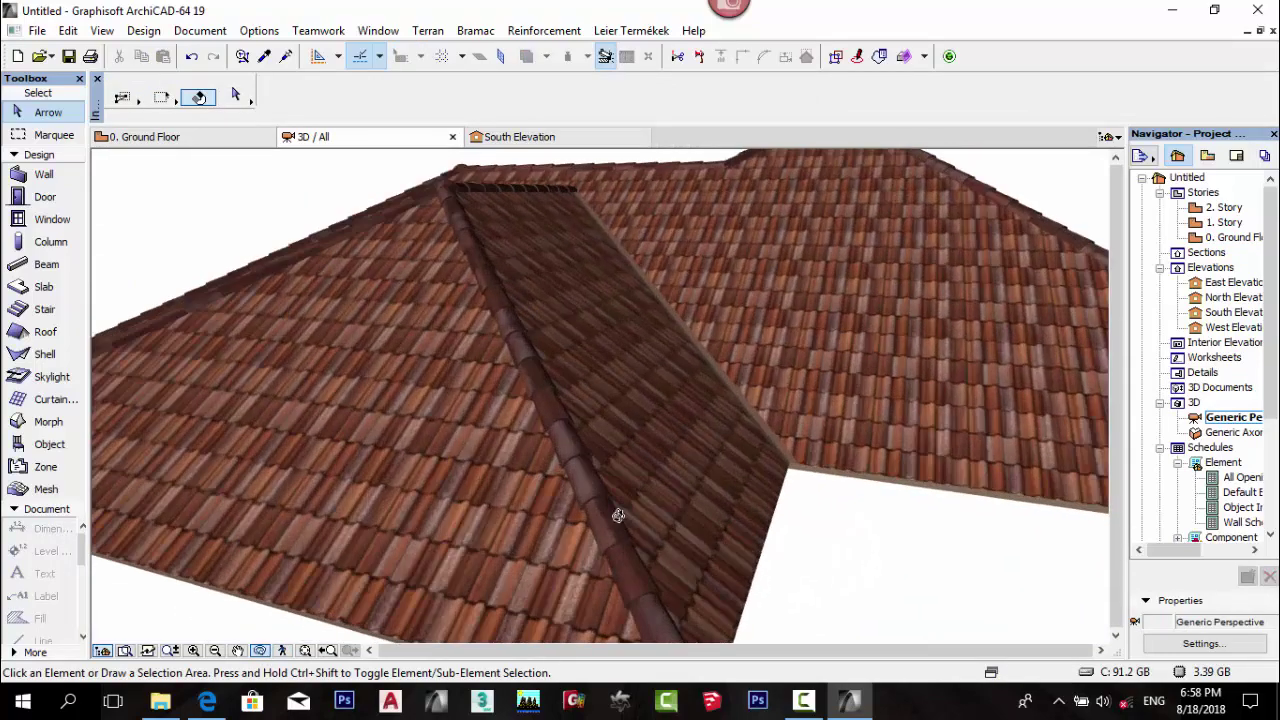
{"action": "left_click_drag", "start_coordinate": [614, 514], "coordinate": [506, 422]}
{"action": "left_click", "coordinate": [429, 480]}
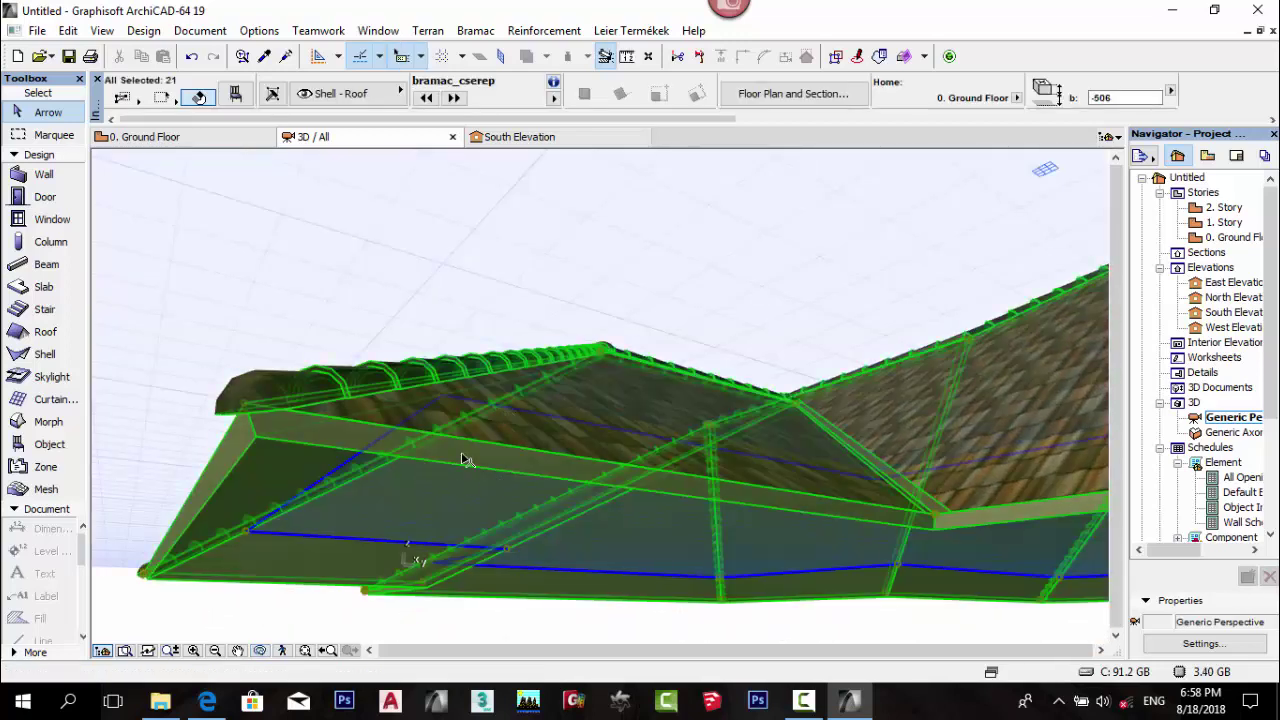
{"action": "left_click", "coordinate": [509, 234]}
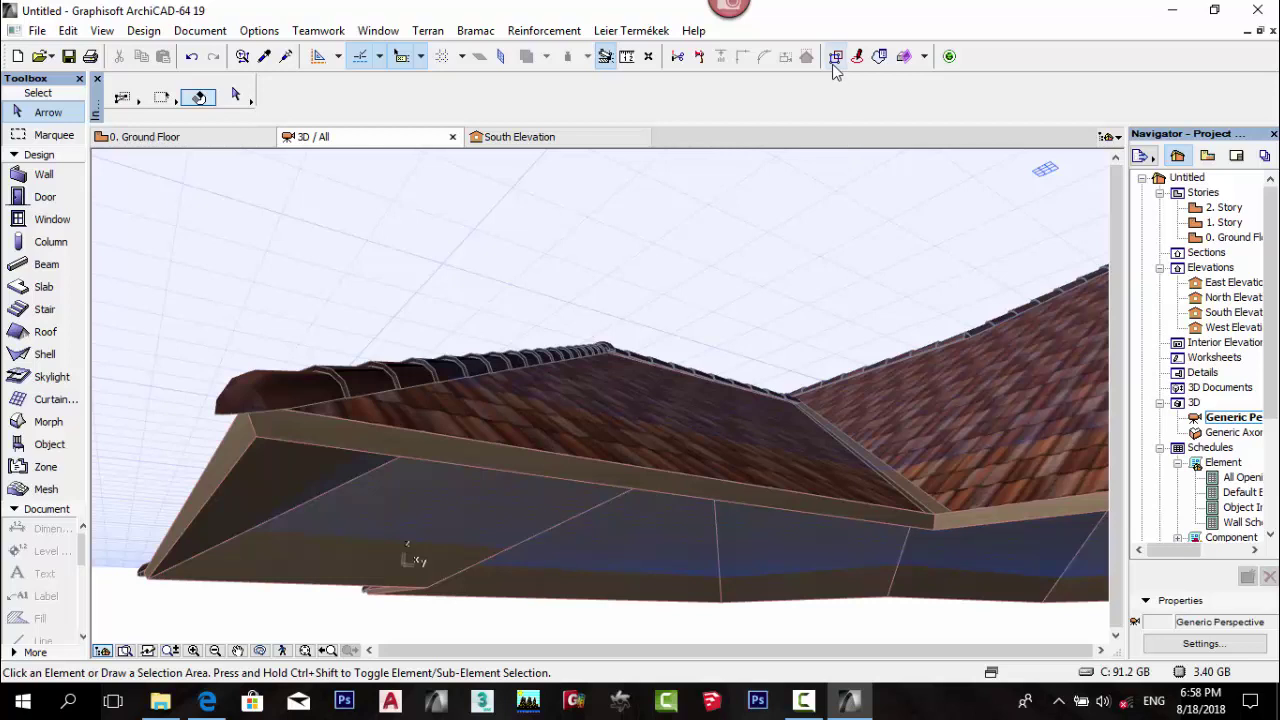
{"action": "left_click", "coordinate": [548, 416]}
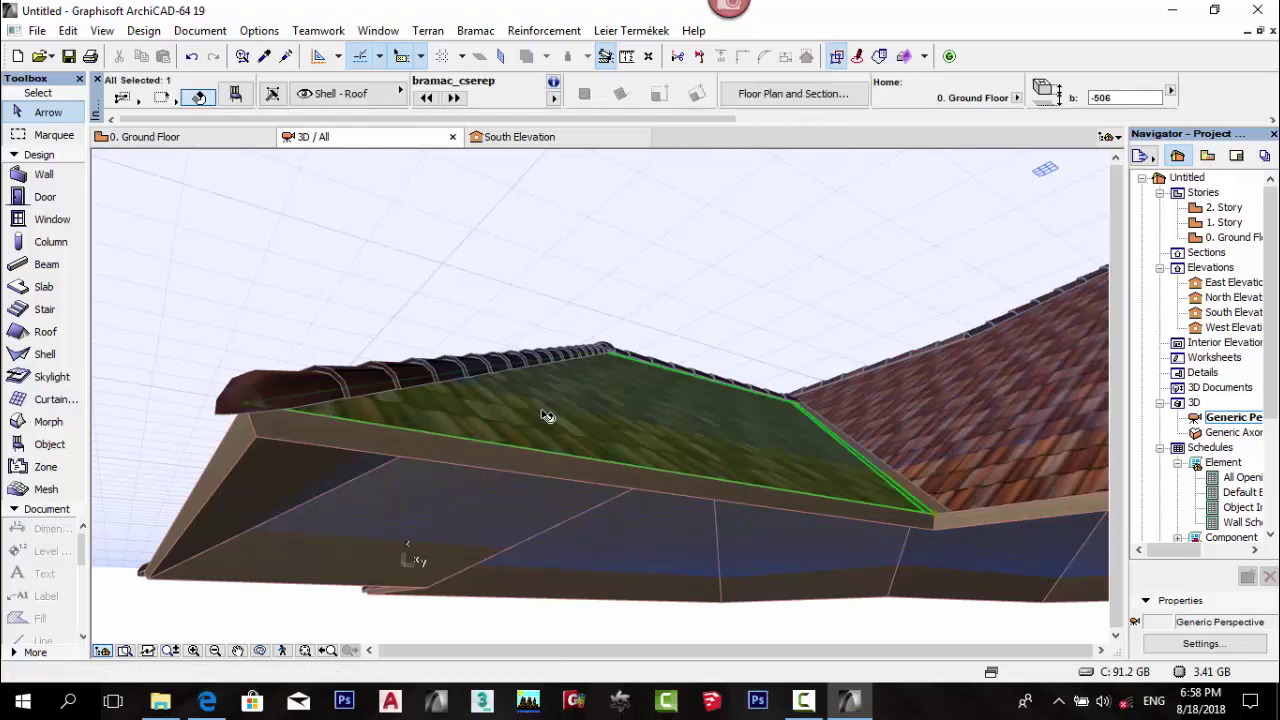
{"action": "left_click", "coordinate": [491, 280]}
Select all Bramac tile objects and switch their display to 3D-s cserép.
{"action": "left_click", "coordinate": [65, 451]}
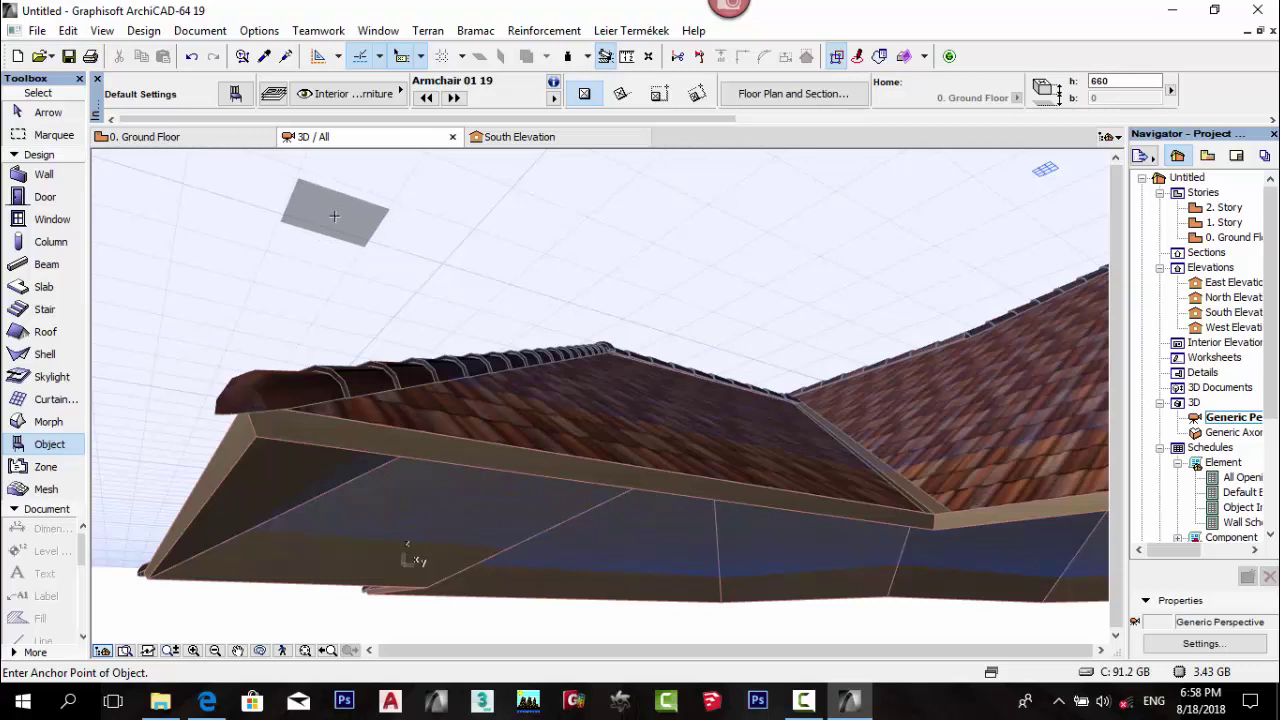
{"action": "key", "text": "ctrl+a"}
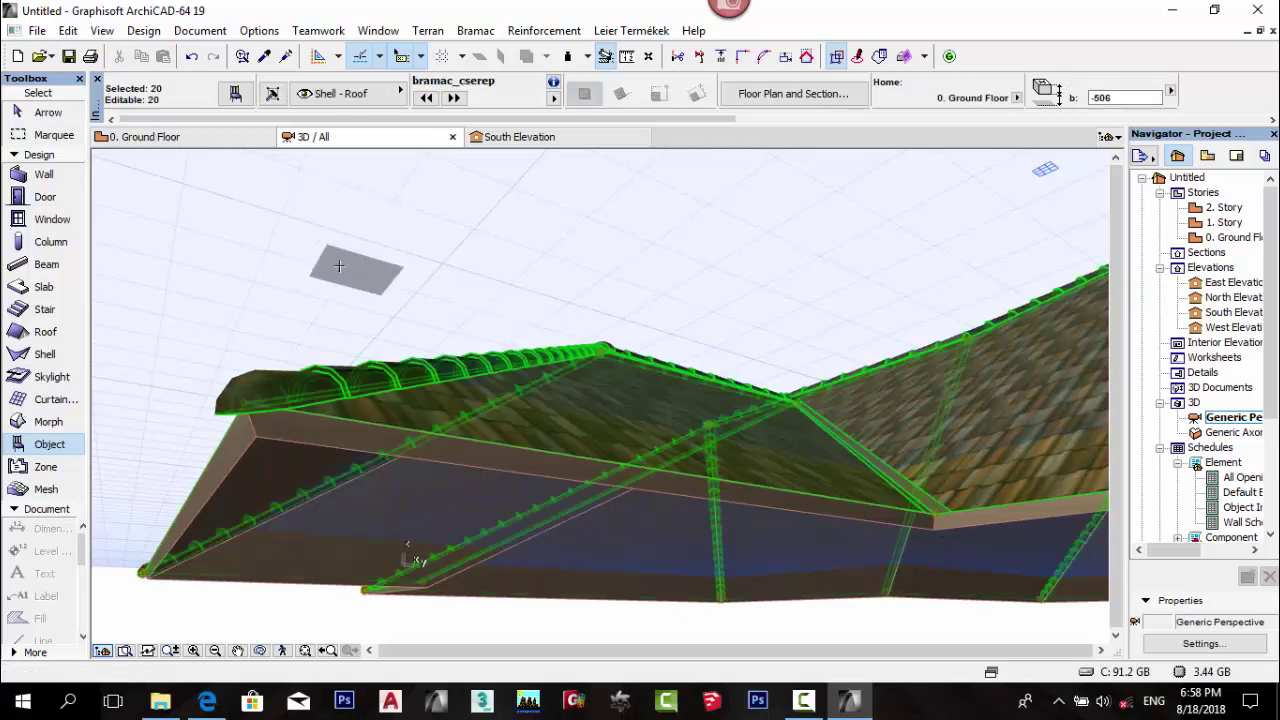
{"action": "left_click", "coordinate": [235, 94]}
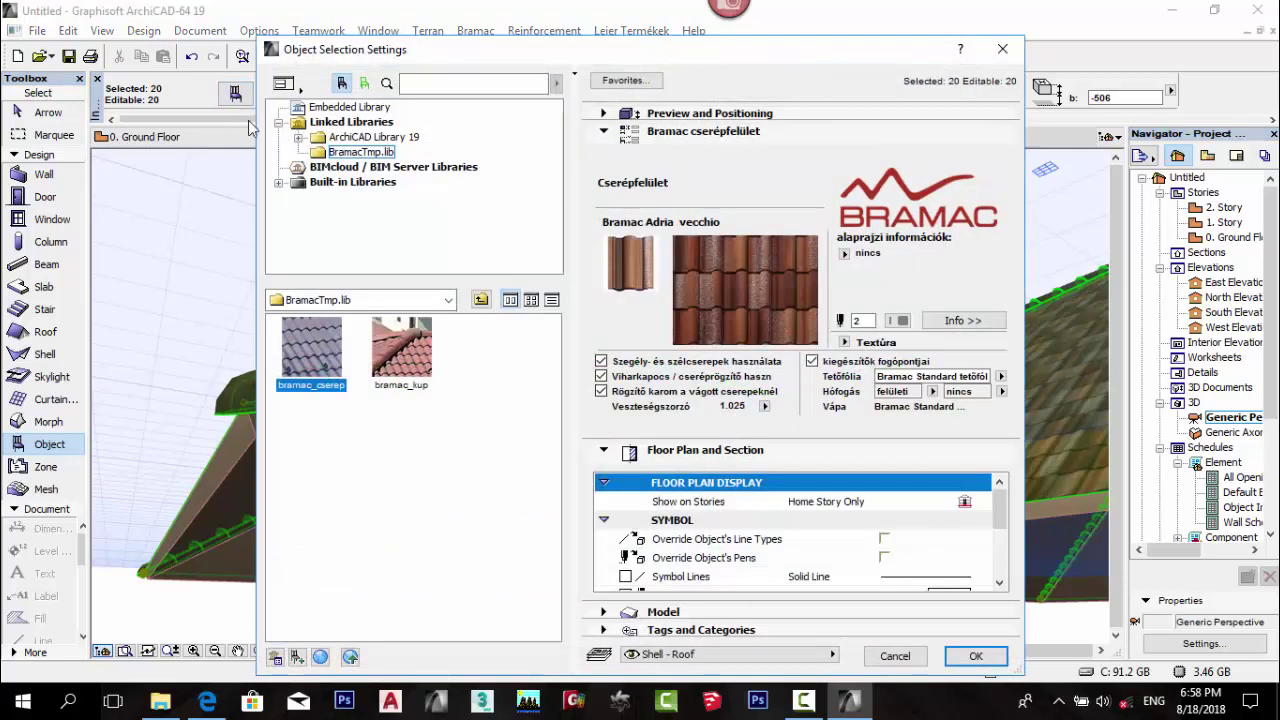
{"action": "left_click", "coordinate": [845, 342]}
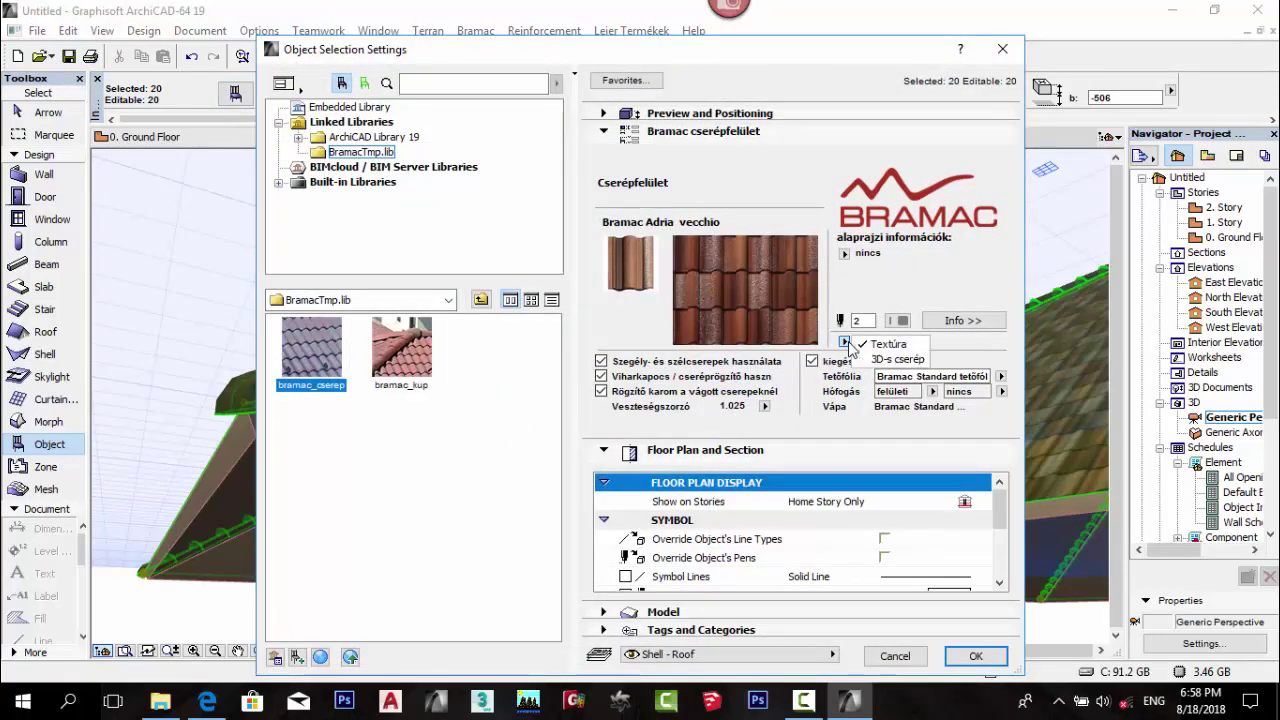
{"action": "left_click", "coordinate": [898, 363]}
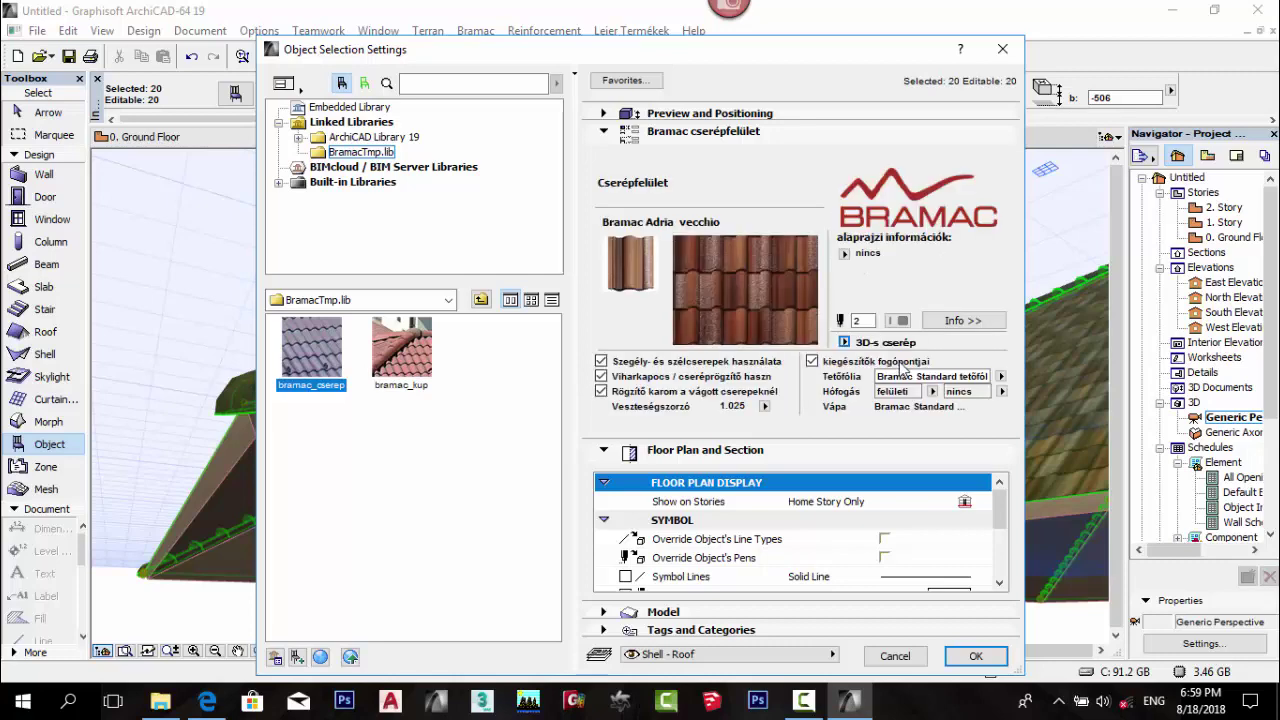
{"action": "left_click", "coordinate": [975, 656]}
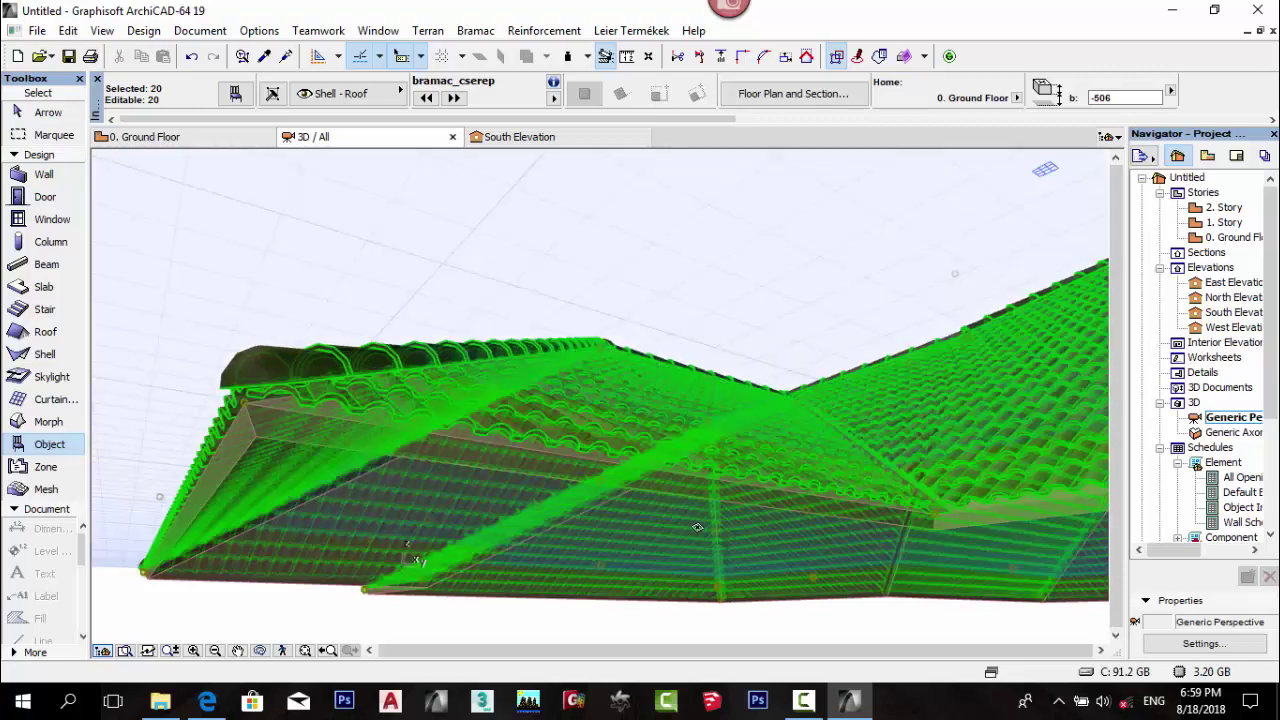
{"action": "key", "text": "Escape"}
{"action": "key", "text": "Escape"}
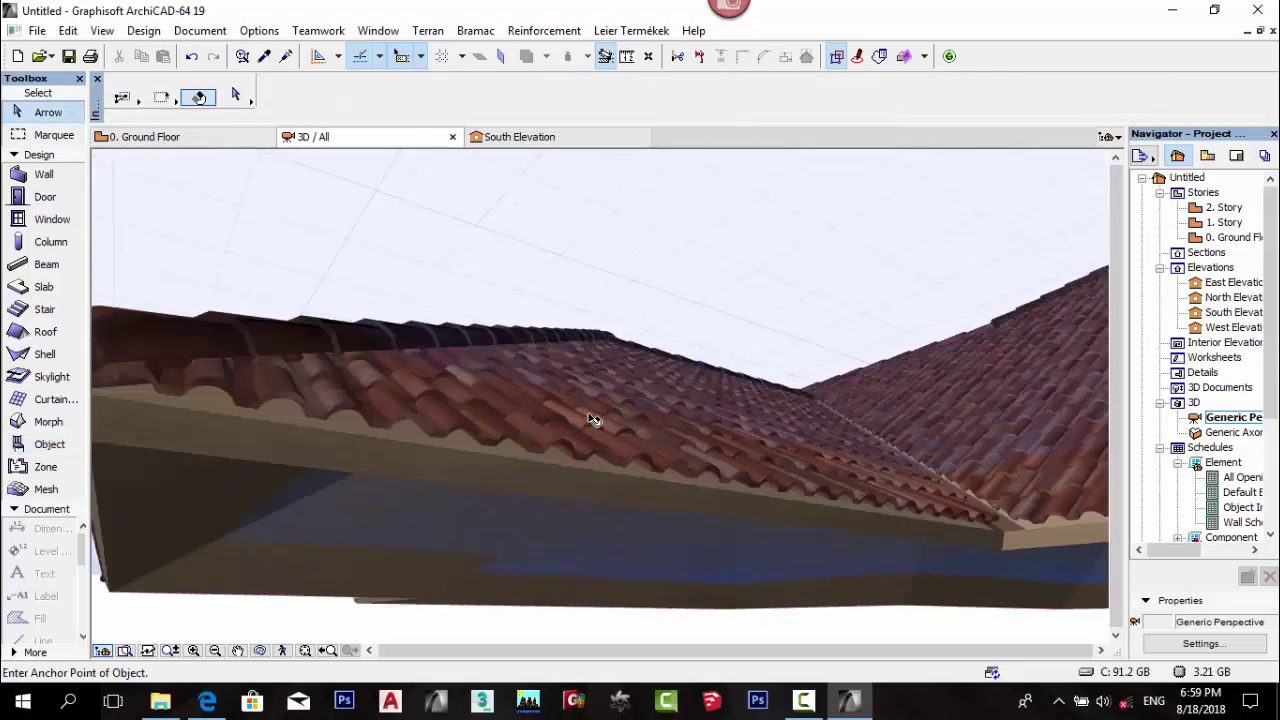
Examine the modelled 3D tiles at the eaves, hips and roof surfaces up close.
{"action": "scroll", "coordinate": [586, 400], "scroll_direction": "up", "scroll_amount": 5}
{"action": "scroll", "coordinate": [509, 465], "scroll_direction": "down", "scroll_amount": 5}
{"action": "mouse_move", "coordinate": [524, 445]}
{"action": "left_mouse_down"}
{"action": "mouse_move", "coordinate": [240, 628]}
{"action": "mouse_move", "coordinate": [420, 560]}
{"action": "mouse_move", "coordinate": [570, 549]}
{"action": "left_mouse_up"}
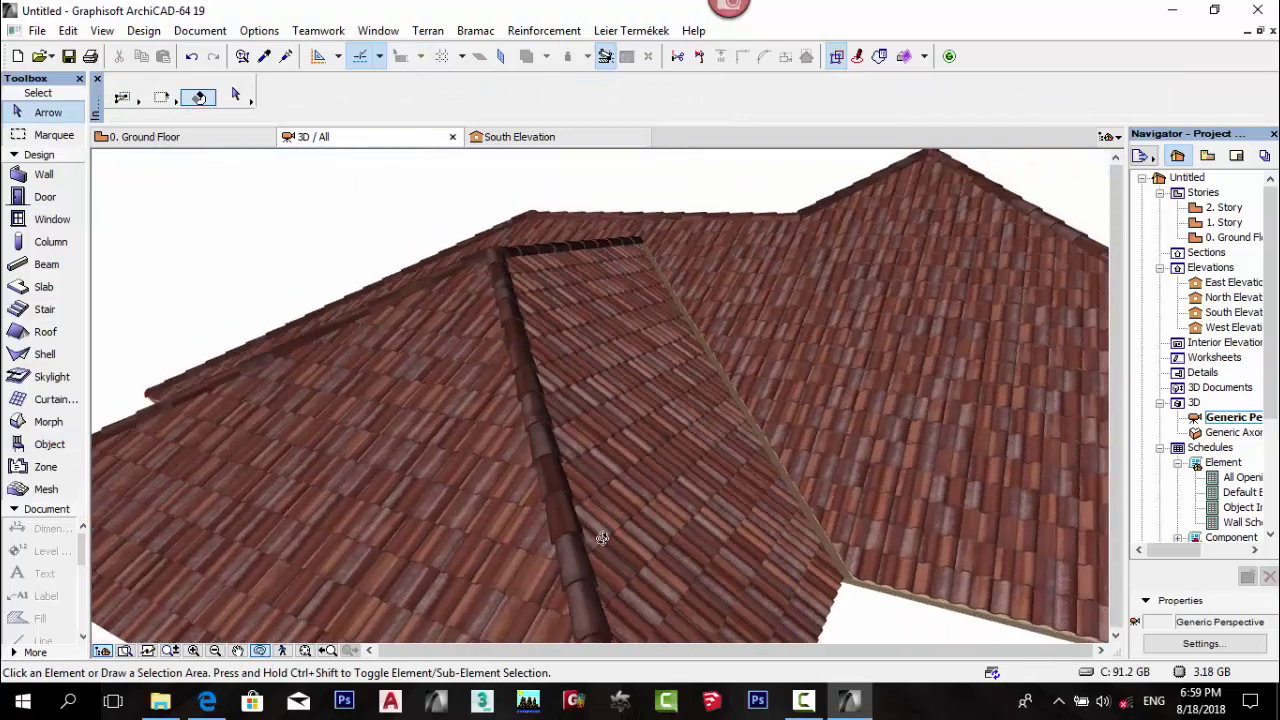
{"action": "left_click_drag", "start_coordinate": [183, 343], "coordinate": [501, 414]}
{"action": "scroll", "coordinate": [510, 390], "scroll_direction": "up", "scroll_amount": 5}
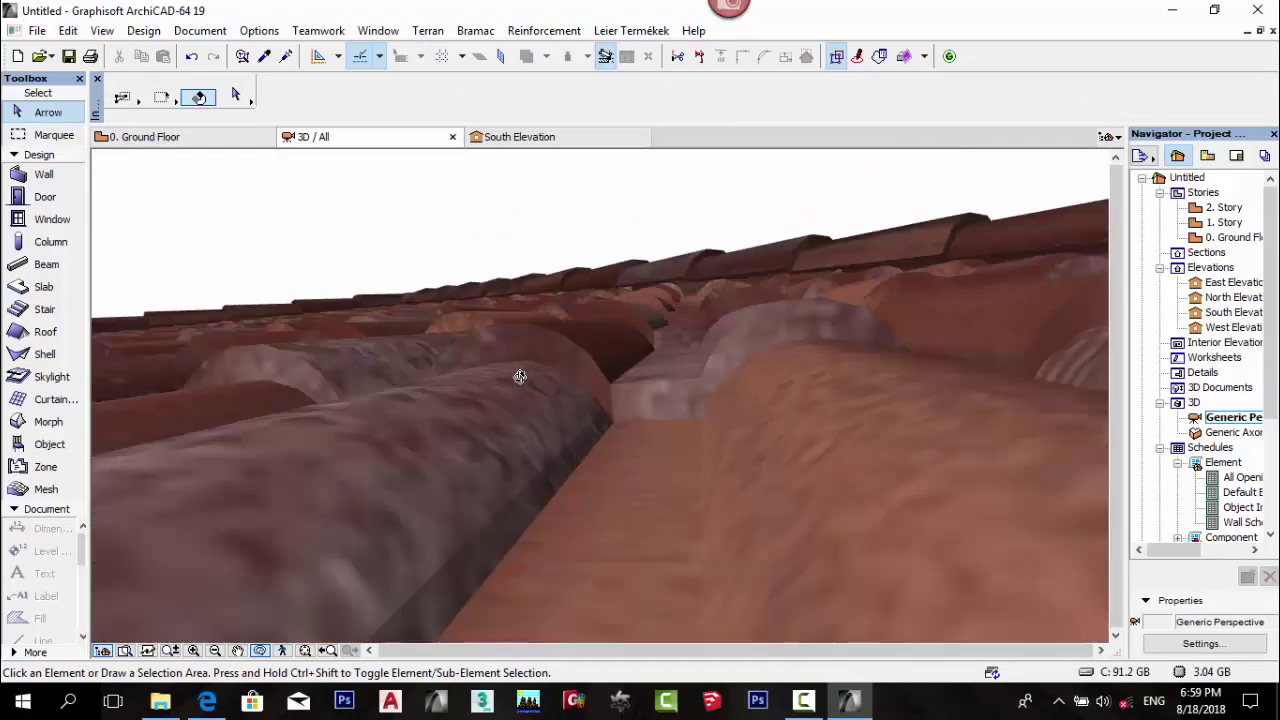
{"action": "scroll", "coordinate": [426, 438], "scroll_direction": "up", "scroll_amount": 3}
On the ground floor plan, draw a west-east building section line across the main roof's ridge, looking north.
{"action": "left_click", "coordinate": [208, 140]}
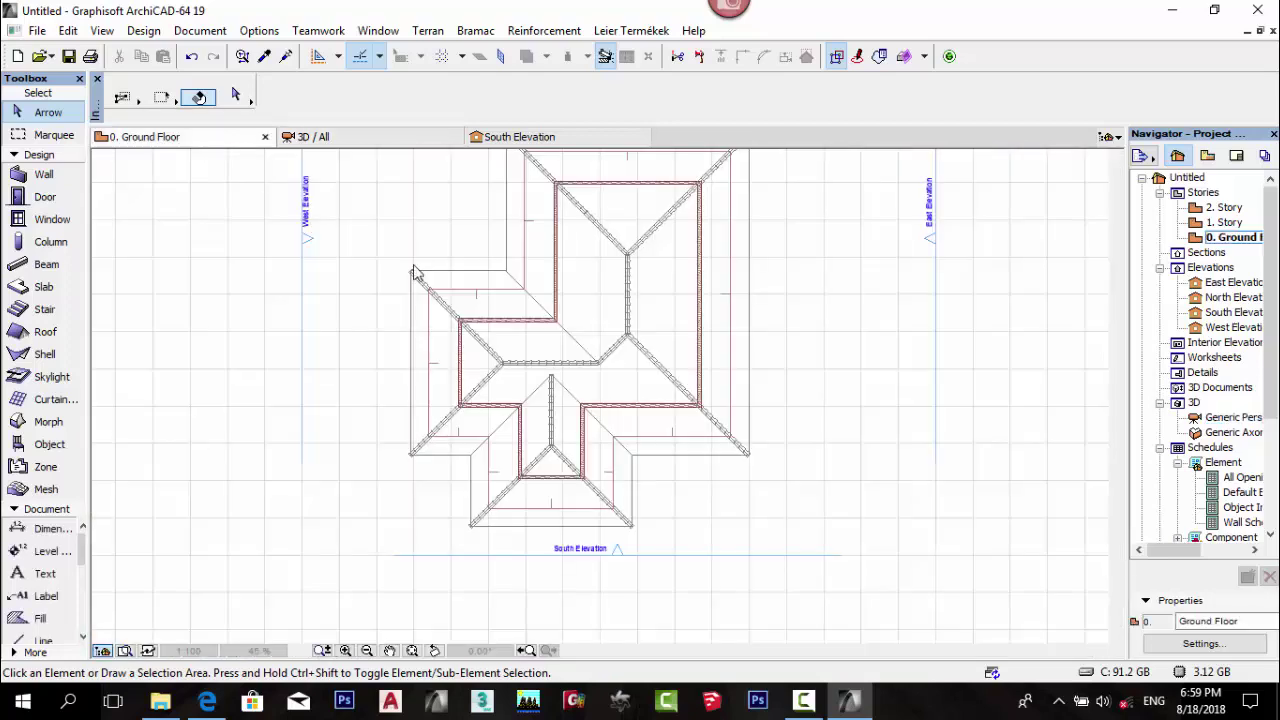
{"action": "scroll", "coordinate": [474, 376], "scroll_direction": "up", "scroll_amount": 2}
{"action": "scroll", "coordinate": [40, 600], "scroll_direction": "down", "scroll_amount": 5}
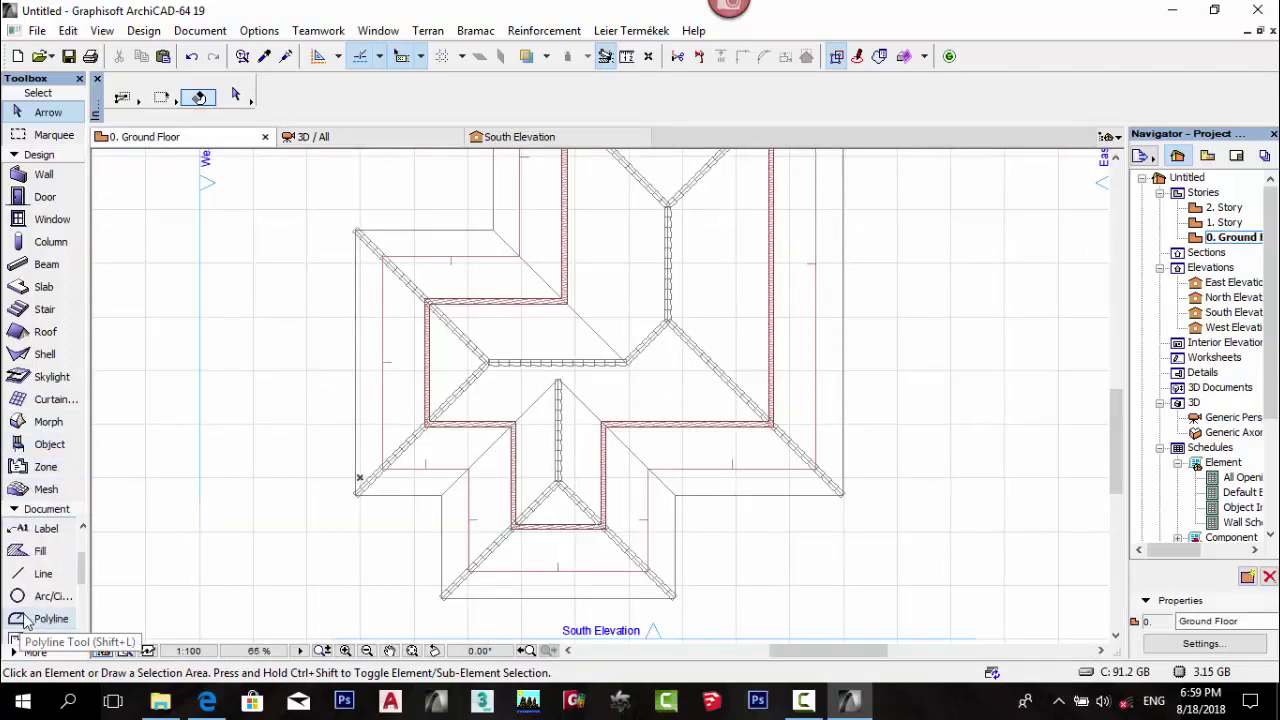
{"action": "left_click", "coordinate": [50, 617]}
{"action": "scroll", "coordinate": [178, 537], "scroll_direction": "down", "scroll_amount": 1}
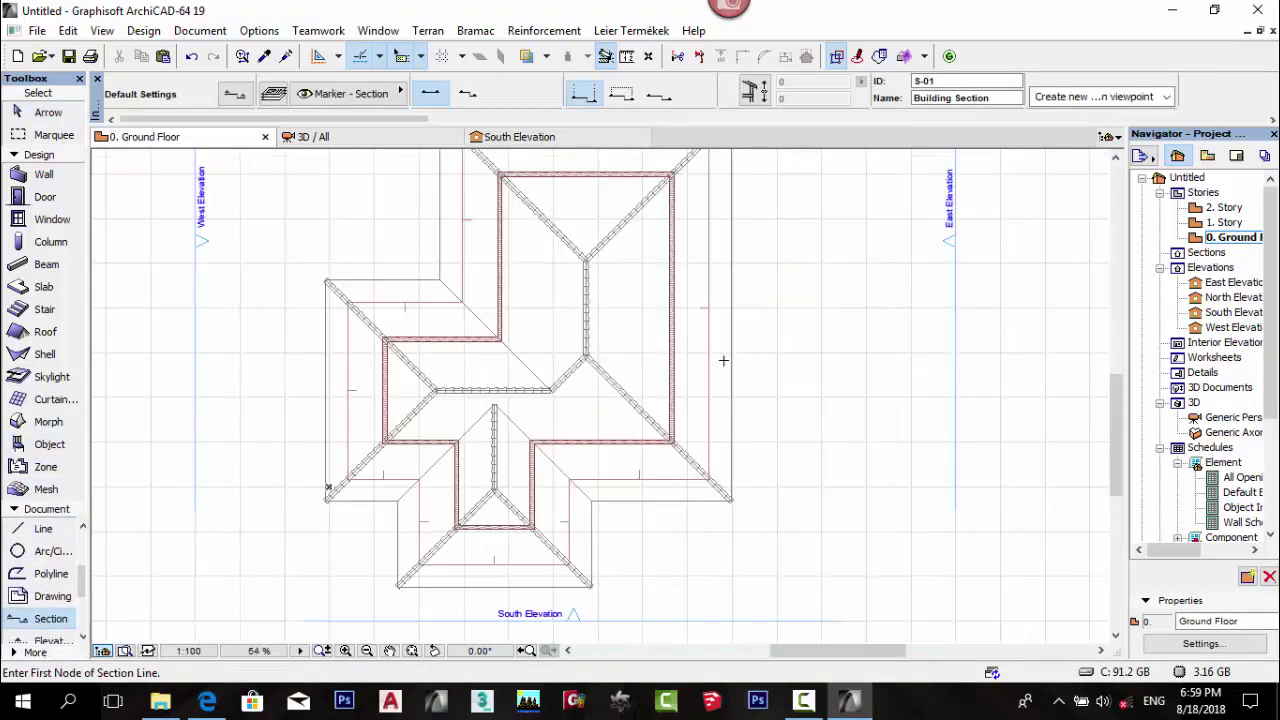
{"action": "scroll", "coordinate": [572, 278], "scroll_direction": "down", "scroll_amount": 3}
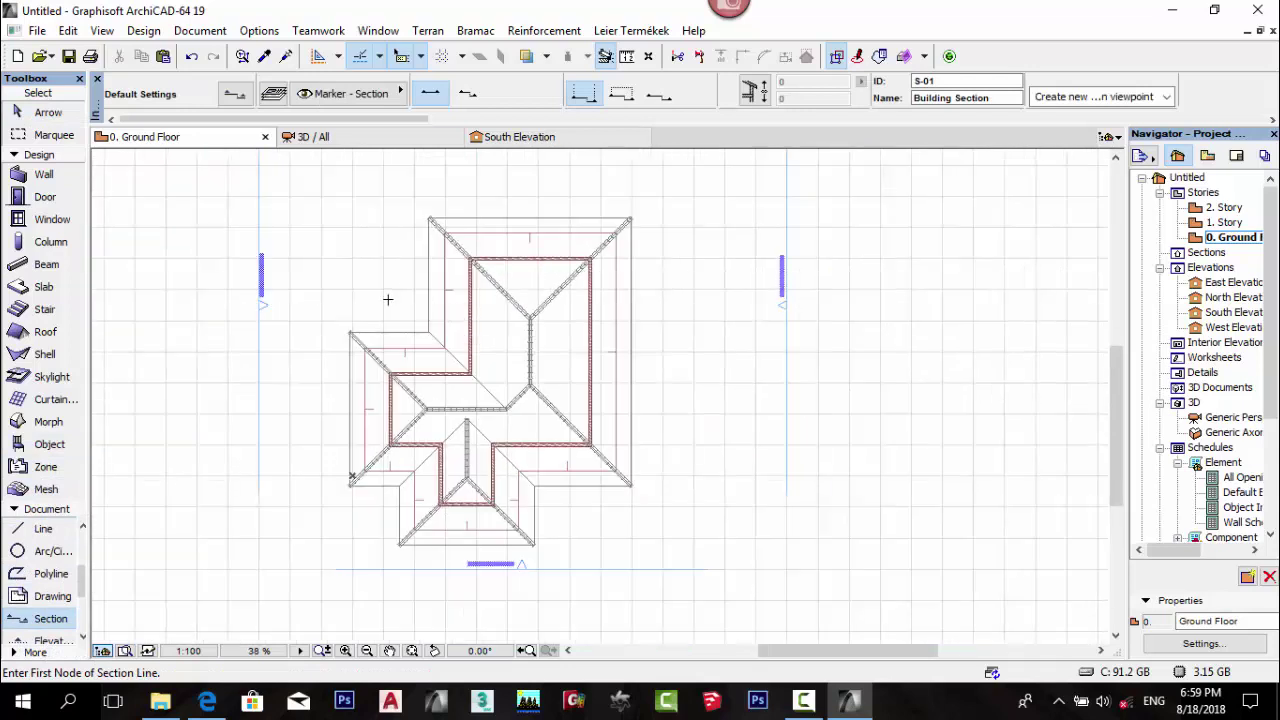
{"action": "left_click", "coordinate": [376, 314]}
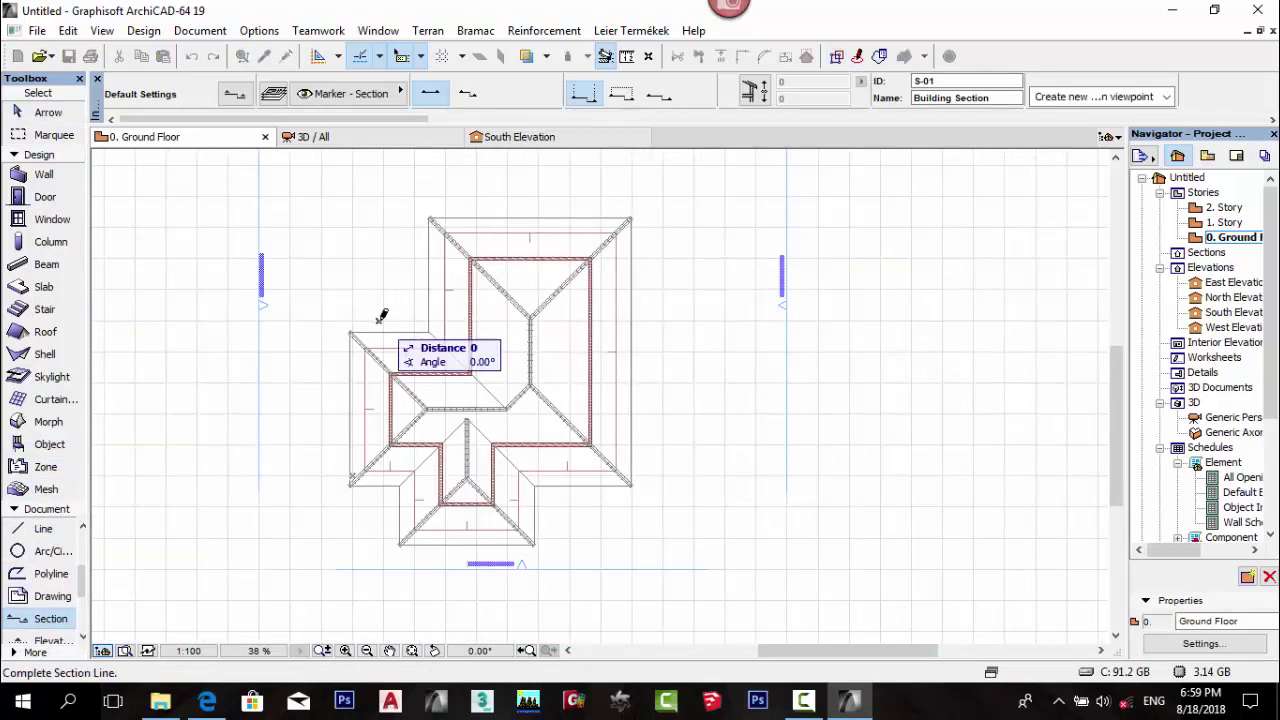
{"action": "left_click", "coordinate": [776, 314]}
{"action": "left_click", "coordinate": [696, 286]}
Shift the S-01 section line slightly south along the main ridge.
{"action": "scroll", "coordinate": [696, 286], "scroll_direction": "up", "scroll_amount": 2}
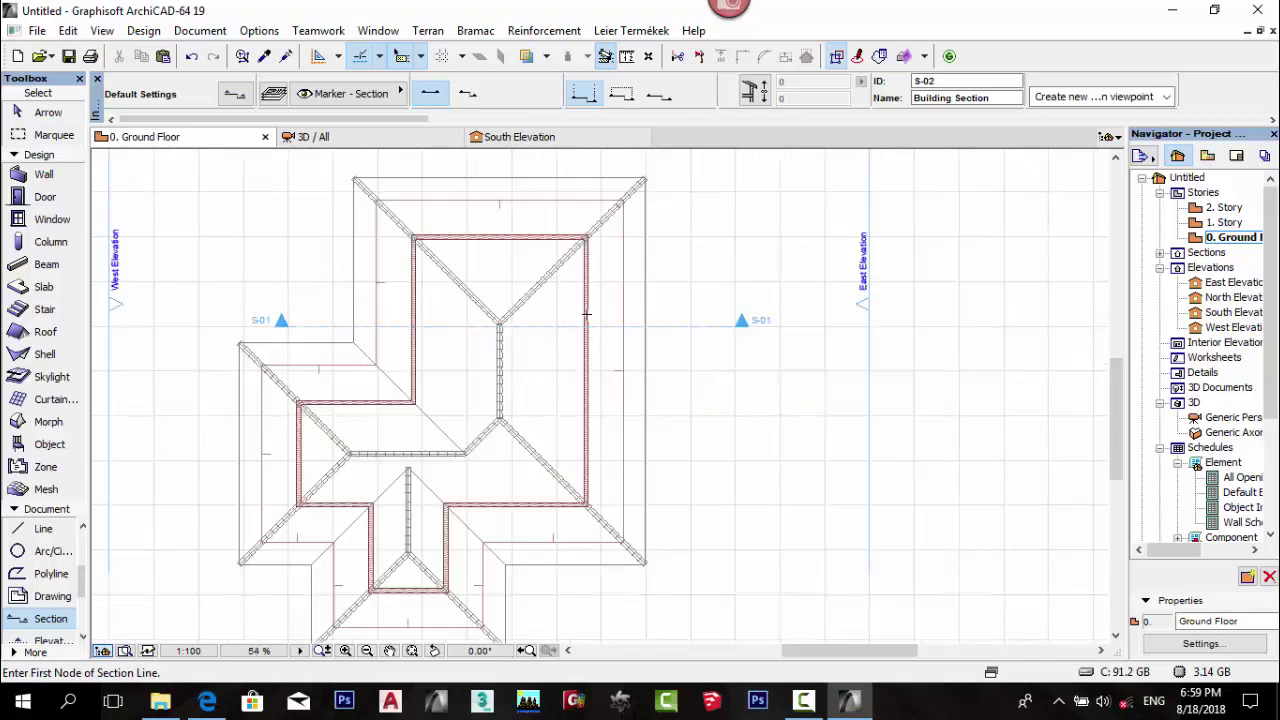
{"action": "left_click", "coordinate": [563, 328]}
{"action": "left_click", "coordinate": [560, 328]}
{"action": "key", "text": "Escape"}
{"action": "key", "text": "Escape"}
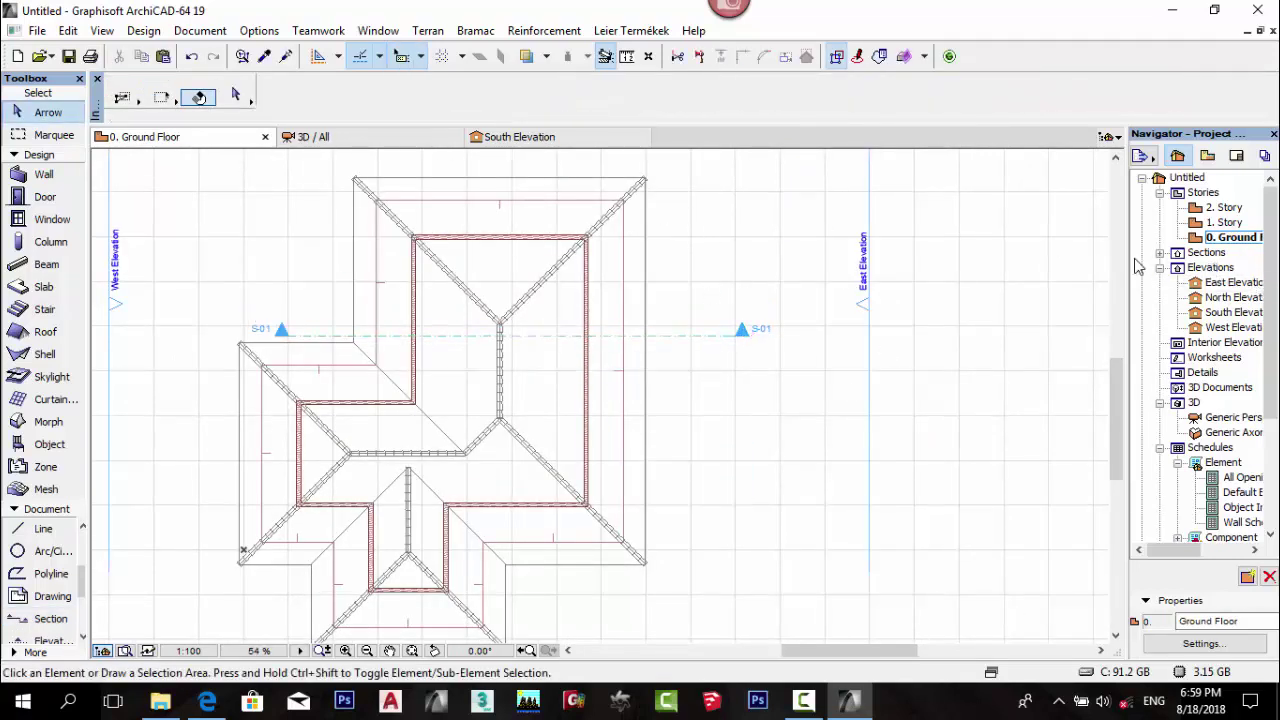
Open the S-01 Building Section and examine the cut tiles around the ridge.
{"action": "left_click", "coordinate": [1160, 253]}
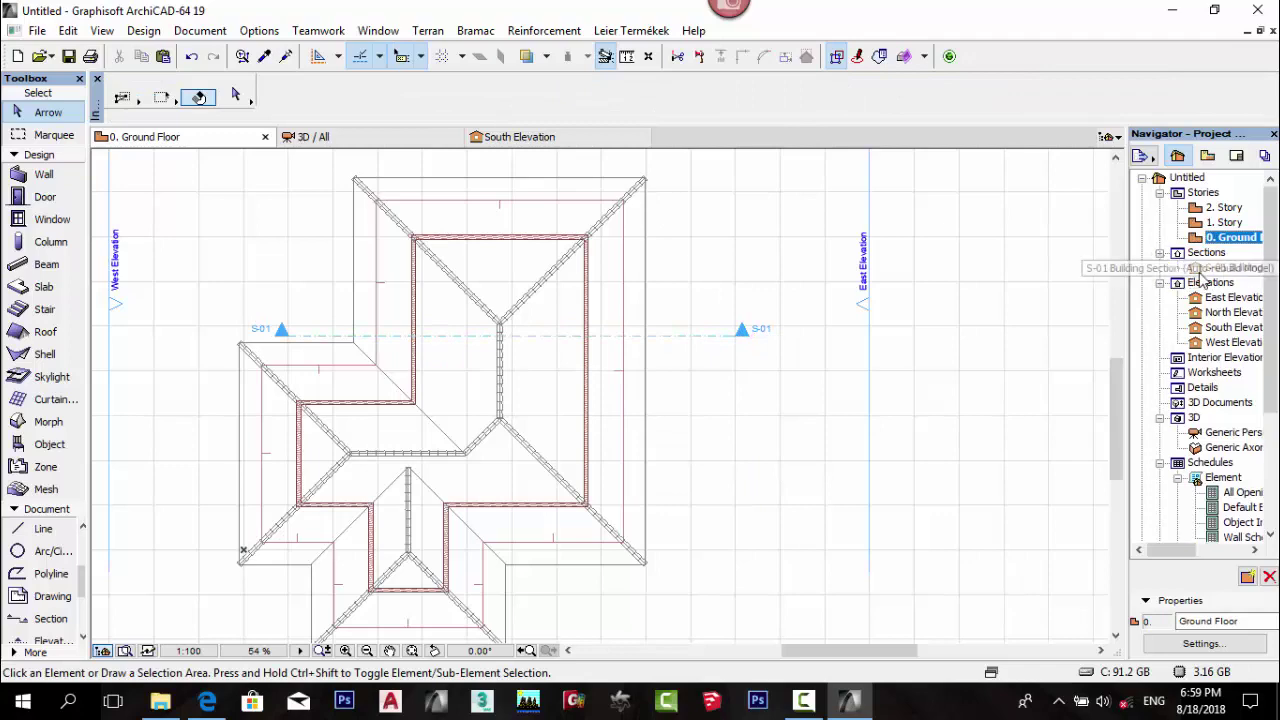
{"action": "left_click", "coordinate": [1231, 267]}
{"action": "double_click", "coordinate": [696, 333]}
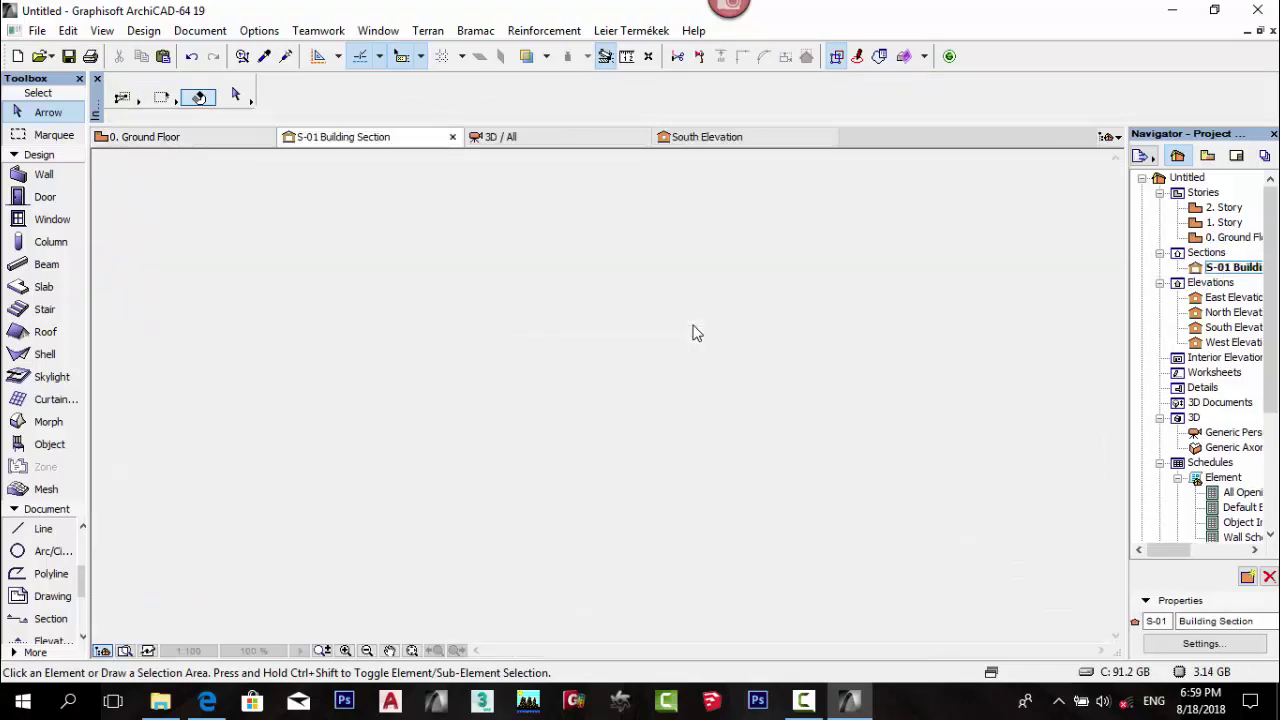
{"action": "scroll", "coordinate": [594, 434], "scroll_direction": "up", "scroll_amount": 6}
{"action": "scroll", "coordinate": [421, 256], "scroll_direction": "up", "scroll_amount": 7}
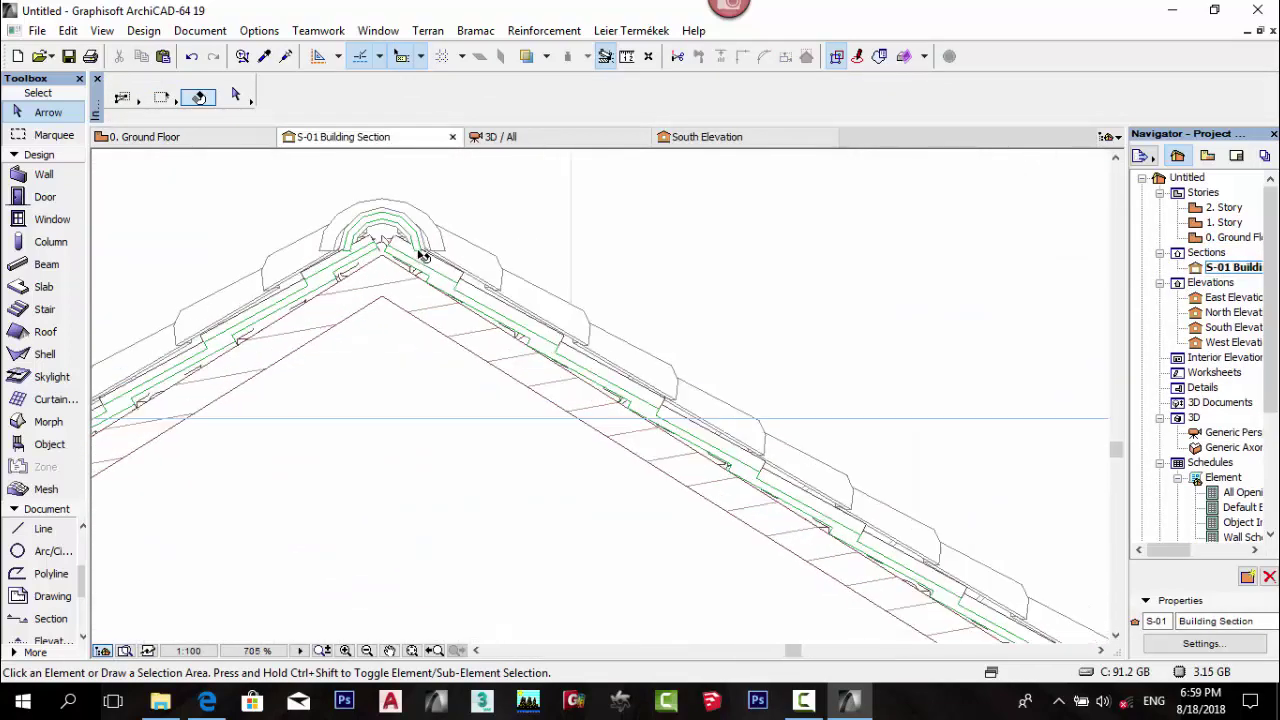
{"action": "scroll", "coordinate": [610, 379], "scroll_direction": "down", "scroll_amount": 5}
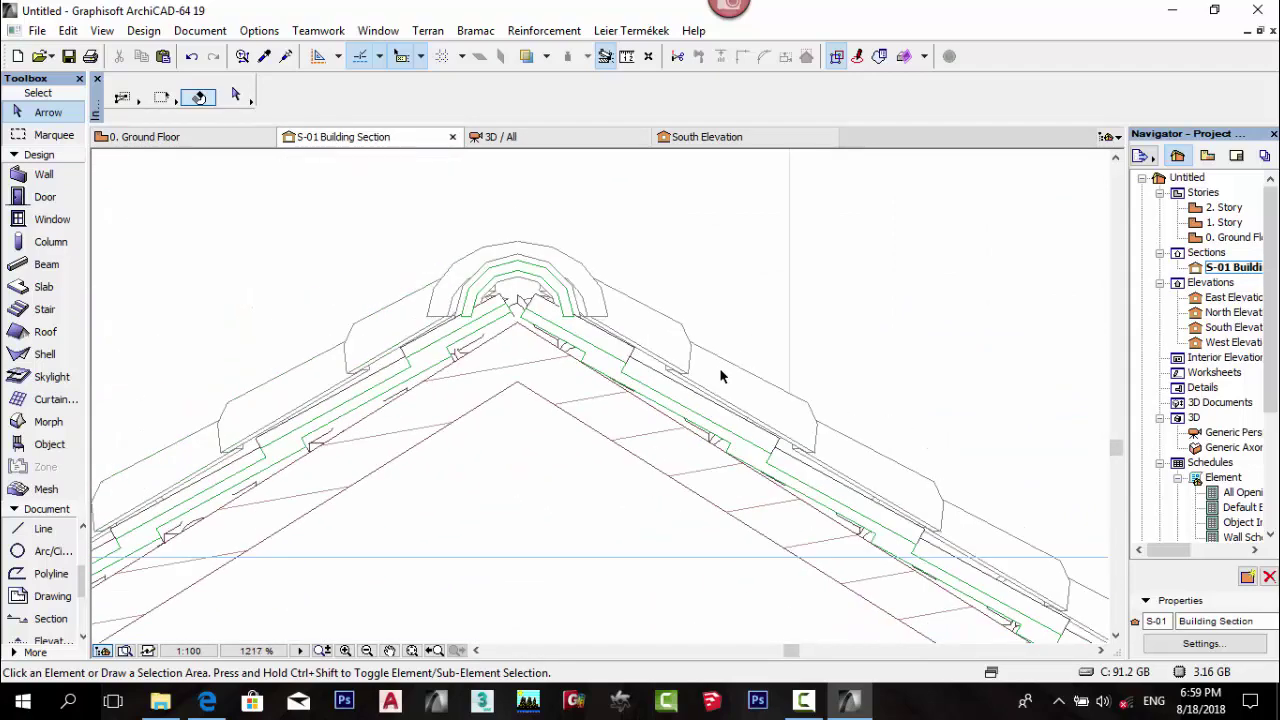
Select all tile objects in the section and set both their cut fill background pen and cut fill pen to 1.
{"action": "left_click", "coordinate": [50, 444]}
{"action": "key", "text": "ctrl+a"}
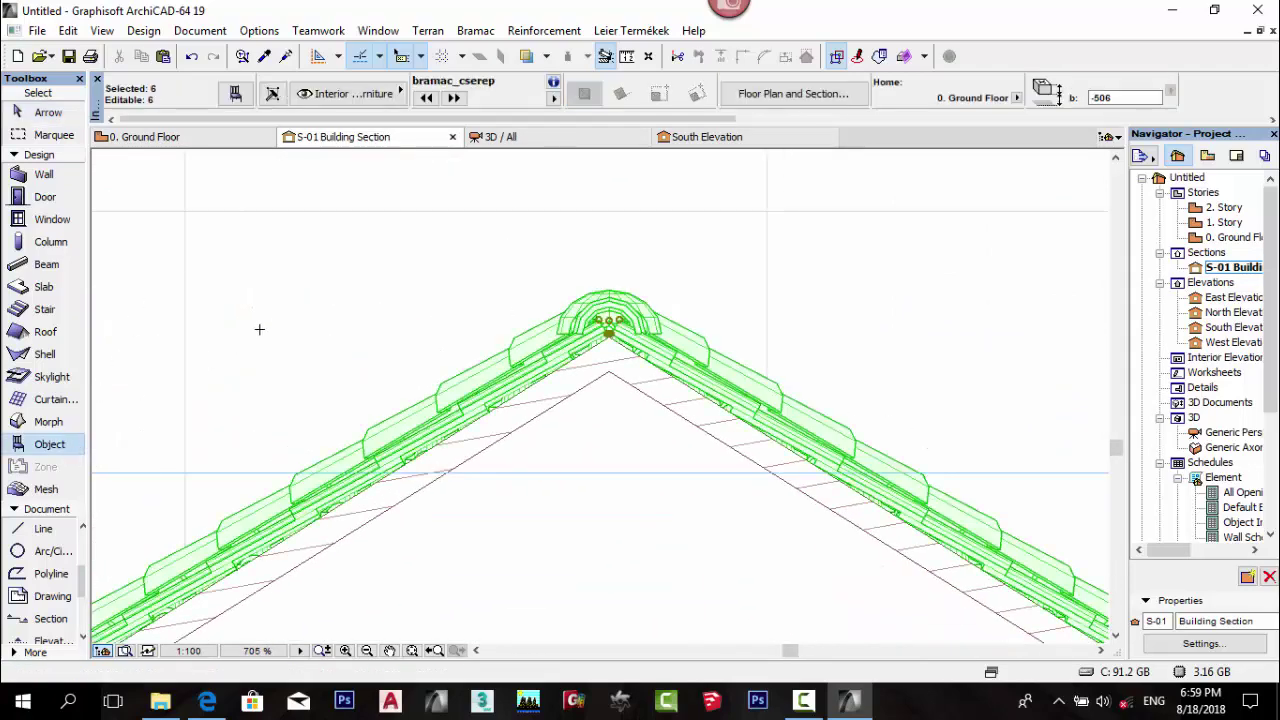
{"action": "left_click", "coordinate": [237, 92]}
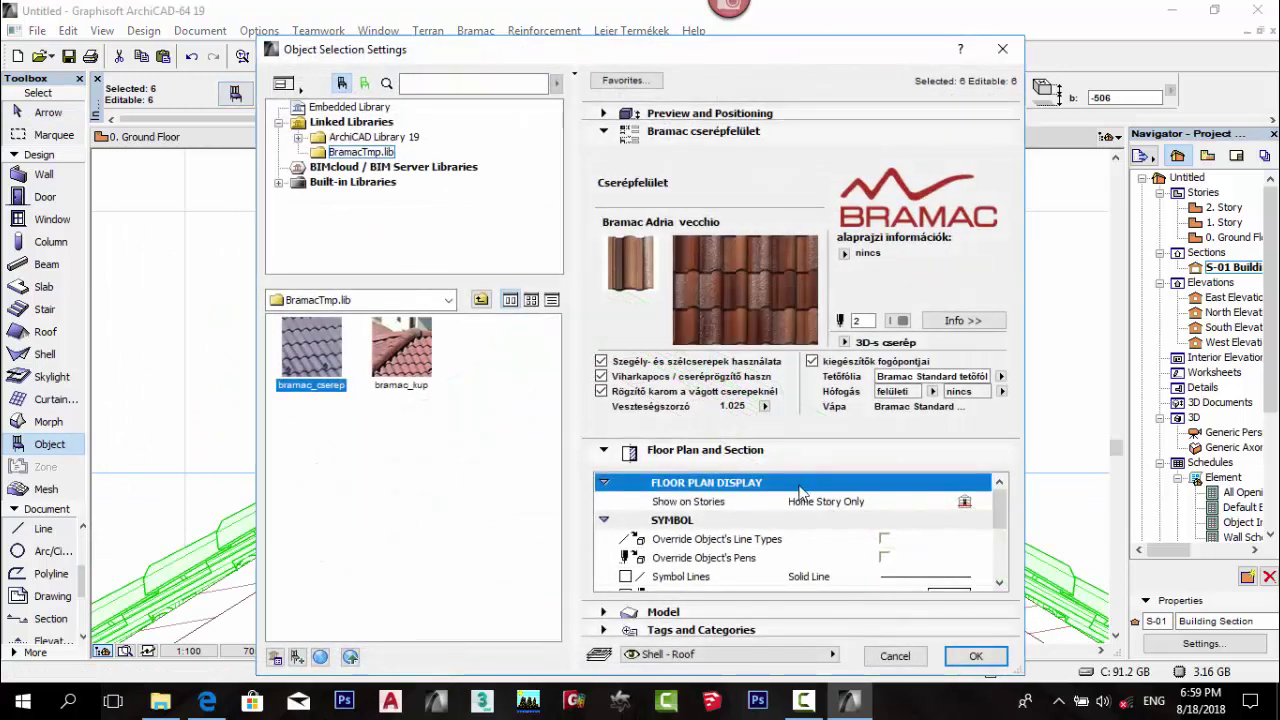
{"action": "scroll", "coordinate": [1002, 527], "scroll_direction": "down", "scroll_amount": 1}
{"action": "scroll", "coordinate": [1001, 527], "scroll_direction": "down", "scroll_amount": 2}
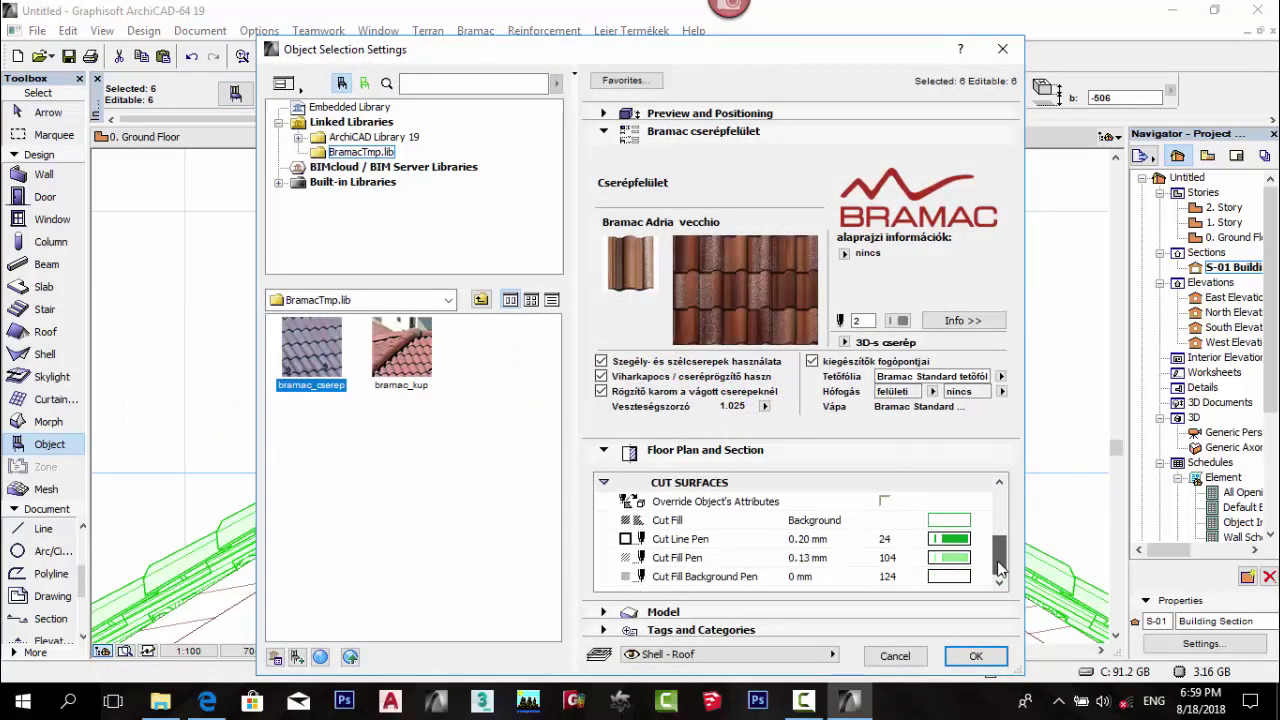
{"action": "left_click", "coordinate": [948, 576]}
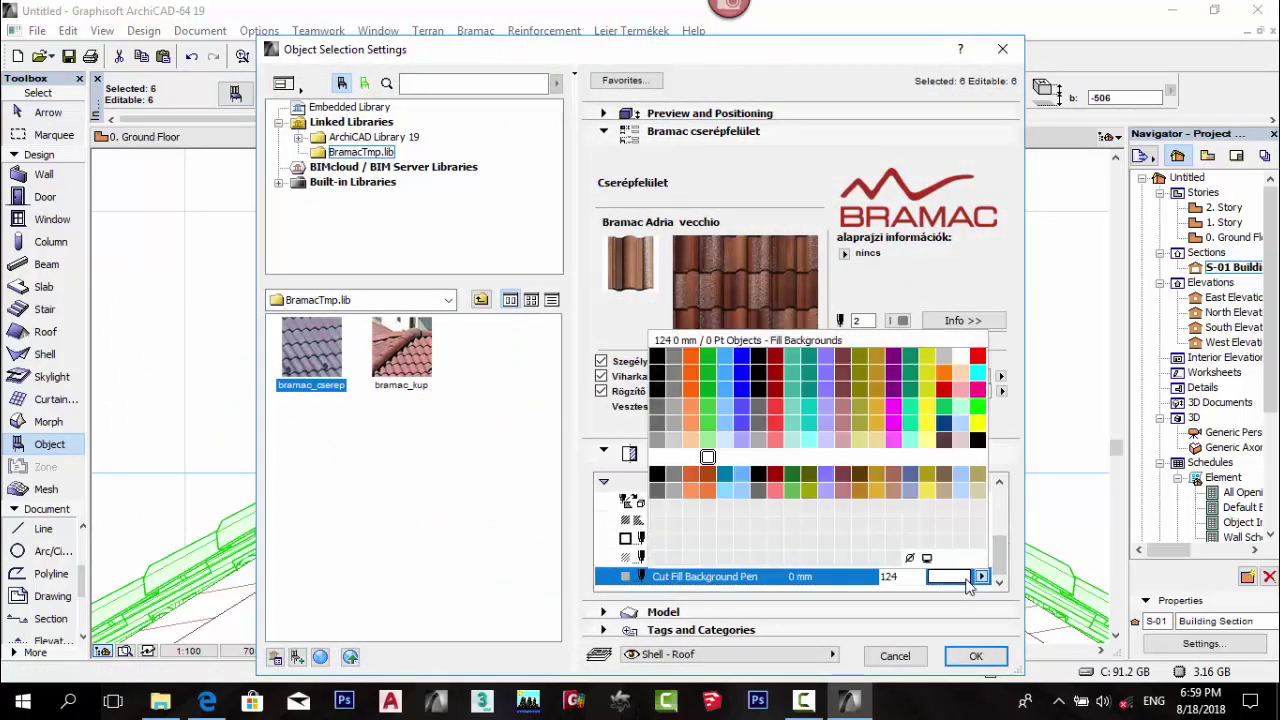
{"action": "left_click", "coordinate": [656, 361]}
{"action": "left_click", "coordinate": [958, 560]}
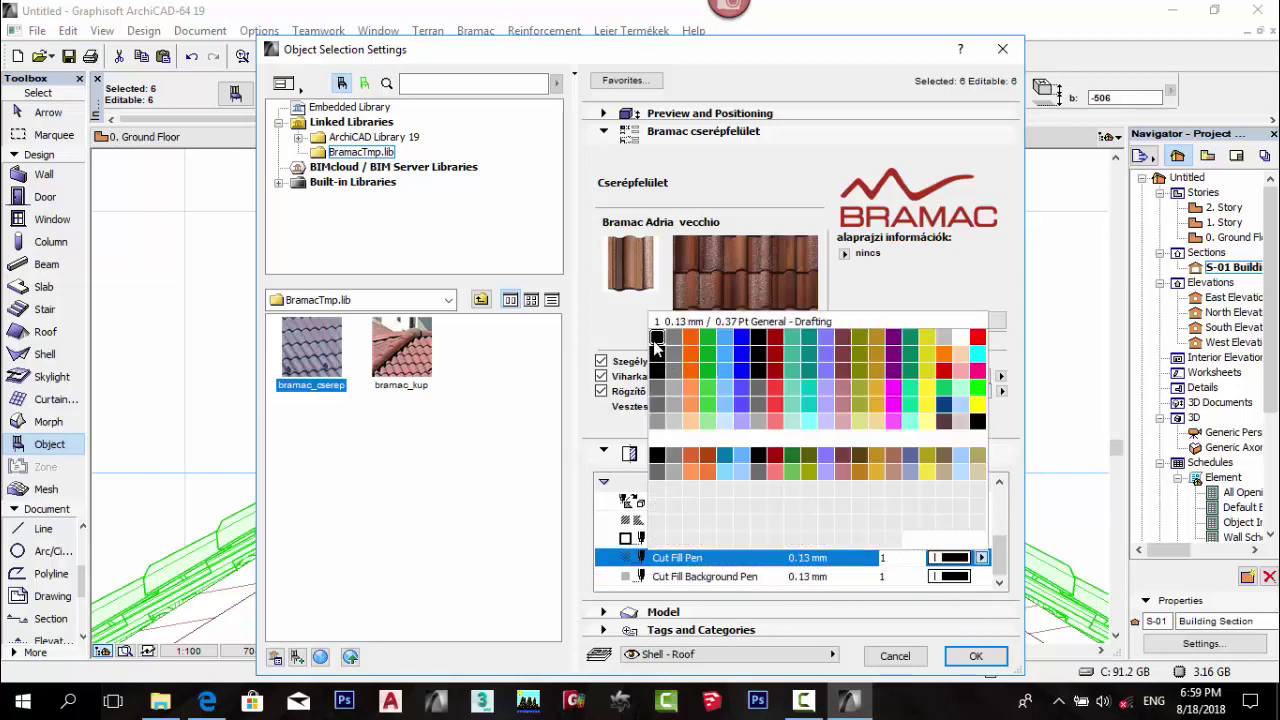
{"action": "left_click", "coordinate": [656, 361]}
Set the tile objects' cut line pen to 20 and override the objects' own cut surface attributes.
{"action": "left_click", "coordinate": [966, 544]}
{"action": "left_click", "coordinate": [966, 544]}
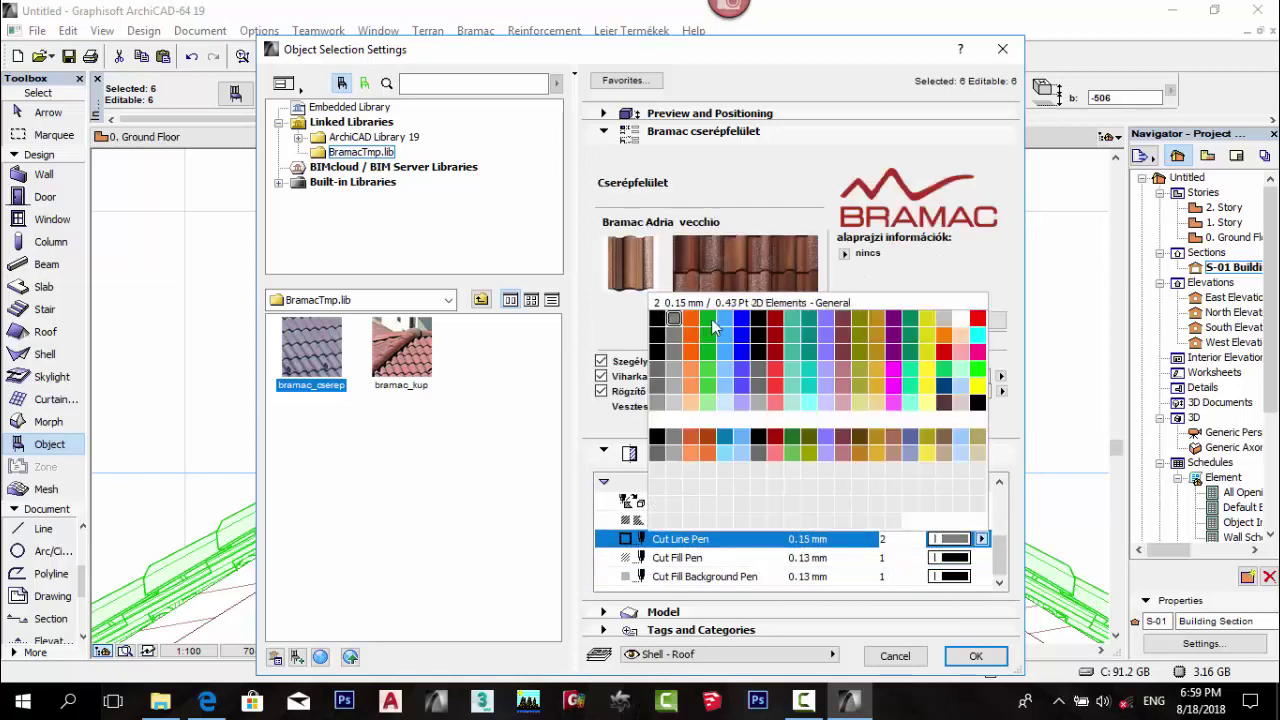
{"action": "left_click", "coordinate": [934, 540]}
{"action": "left_click", "coordinate": [884, 502]}
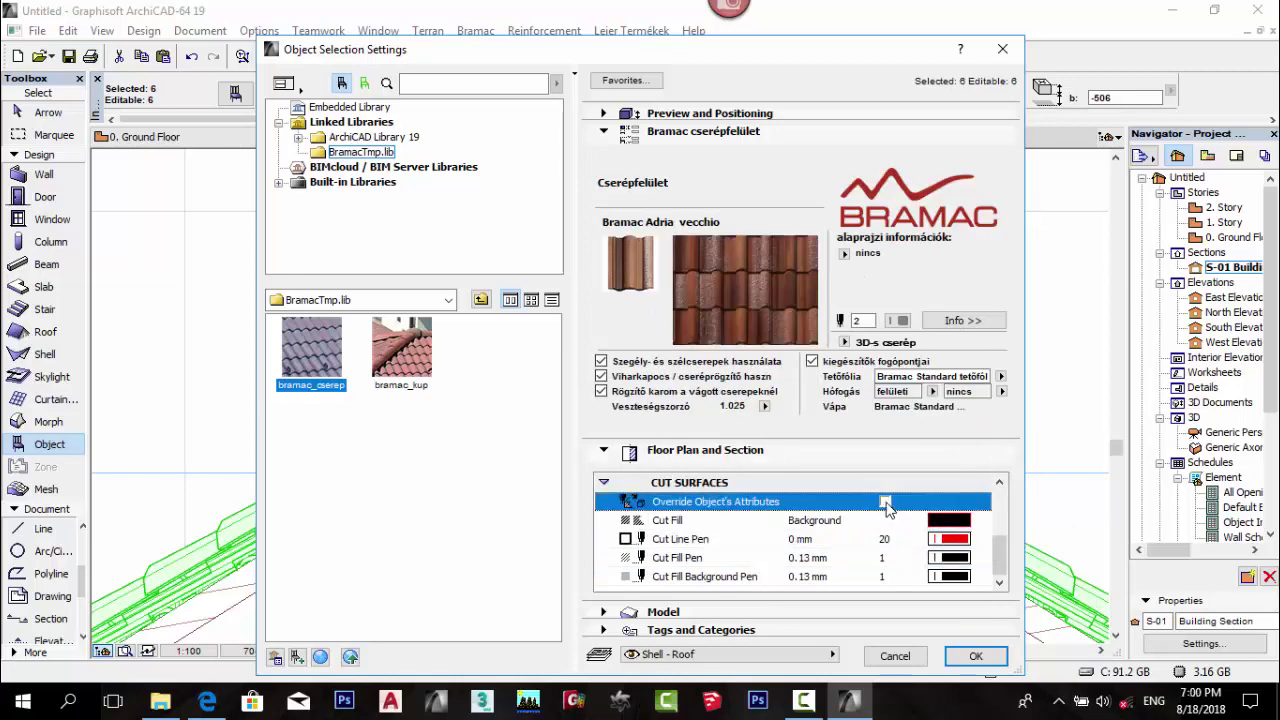
{"action": "left_click", "coordinate": [974, 656]}
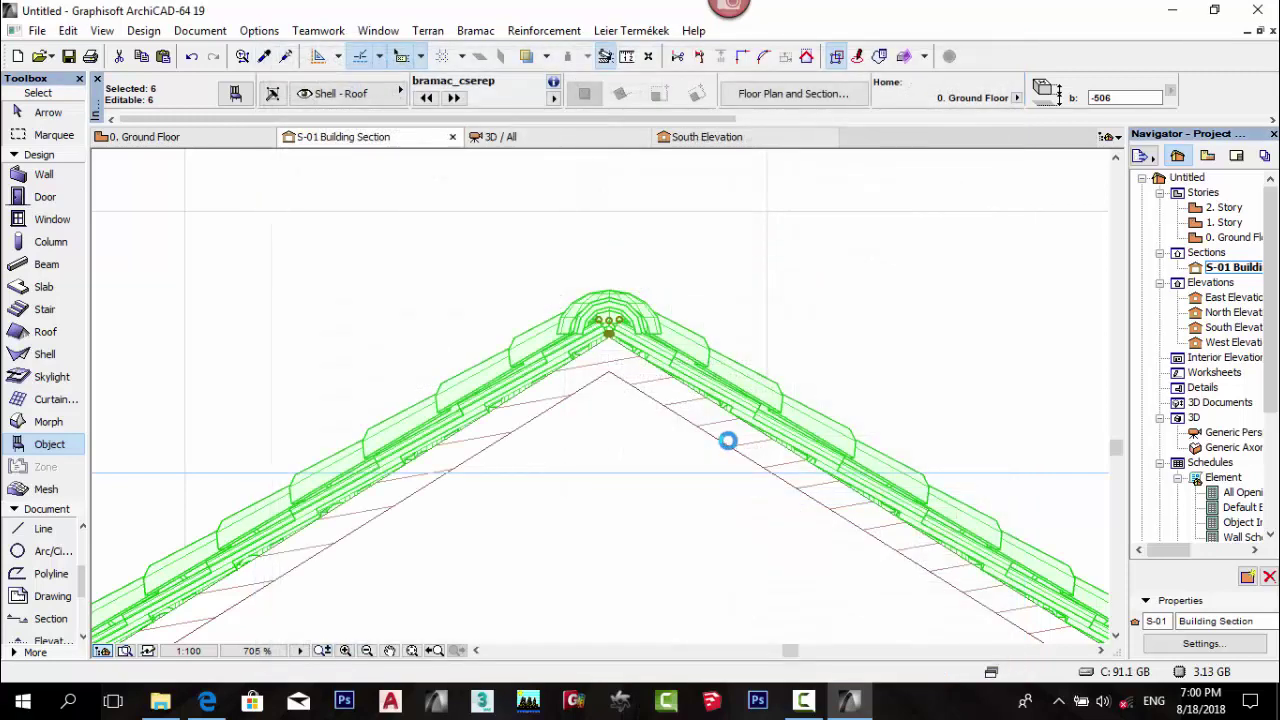
Clear the selection and examine the cut tile layer in the section from the ridge down to the eaves.
{"action": "scroll", "coordinate": [650, 349], "scroll_direction": "up", "scroll_amount": 1}
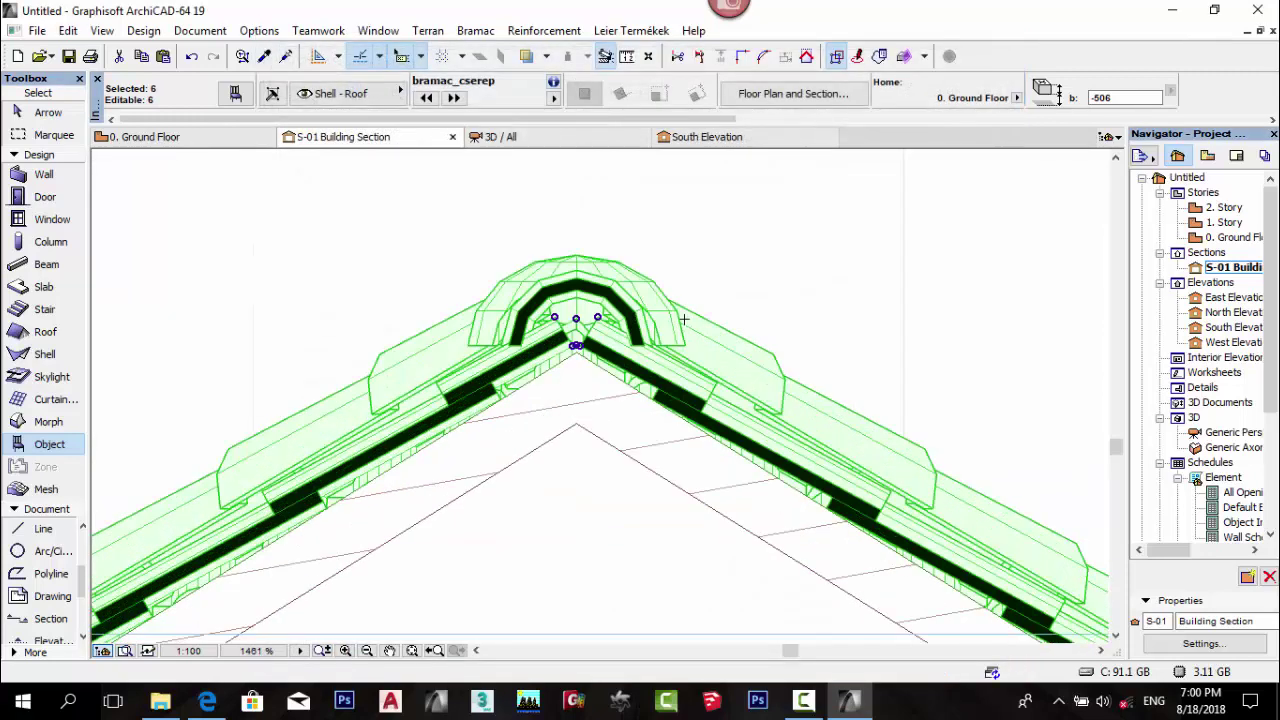
{"action": "key", "text": "Escape"}
{"action": "scroll", "coordinate": [740, 310], "scroll_direction": "down", "scroll_amount": 3}
{"action": "scroll", "coordinate": [714, 433], "scroll_direction": "down", "scroll_amount": 4}
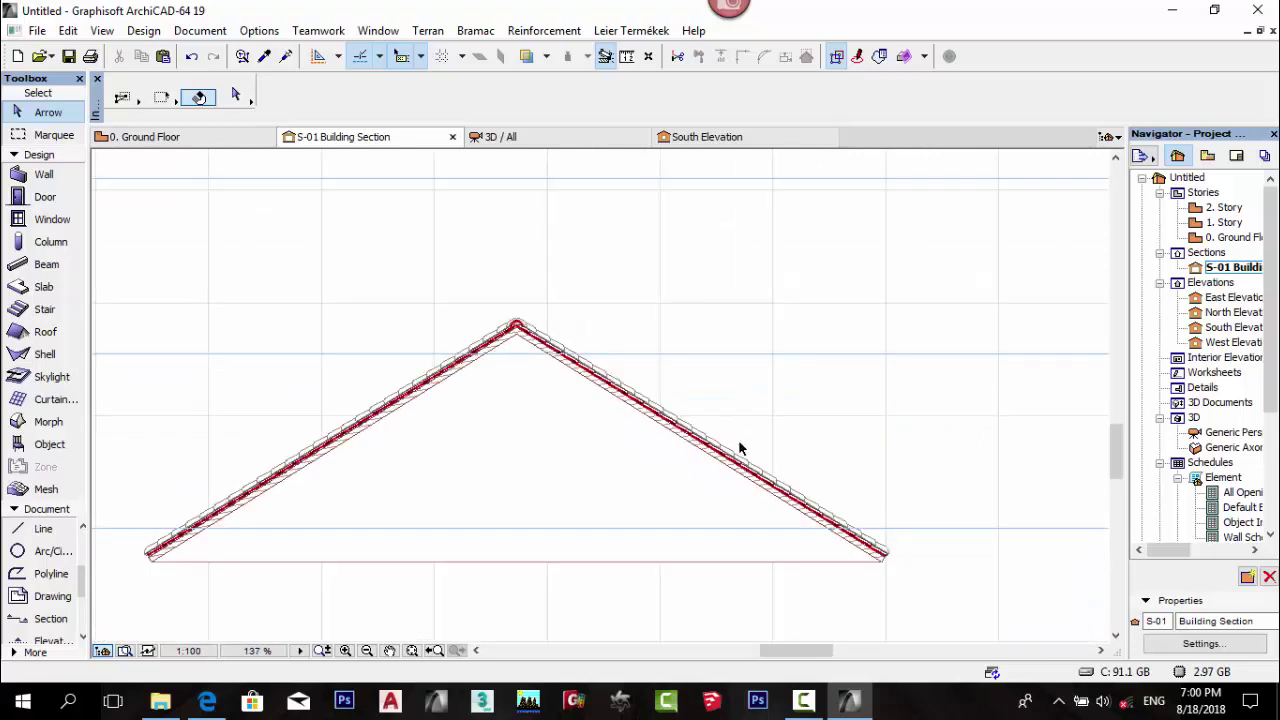
{"action": "scroll", "coordinate": [942, 563], "scroll_direction": "up", "scroll_amount": 5}
{"action": "scroll", "coordinate": [678, 413], "scroll_direction": "up", "scroll_amount": 2}
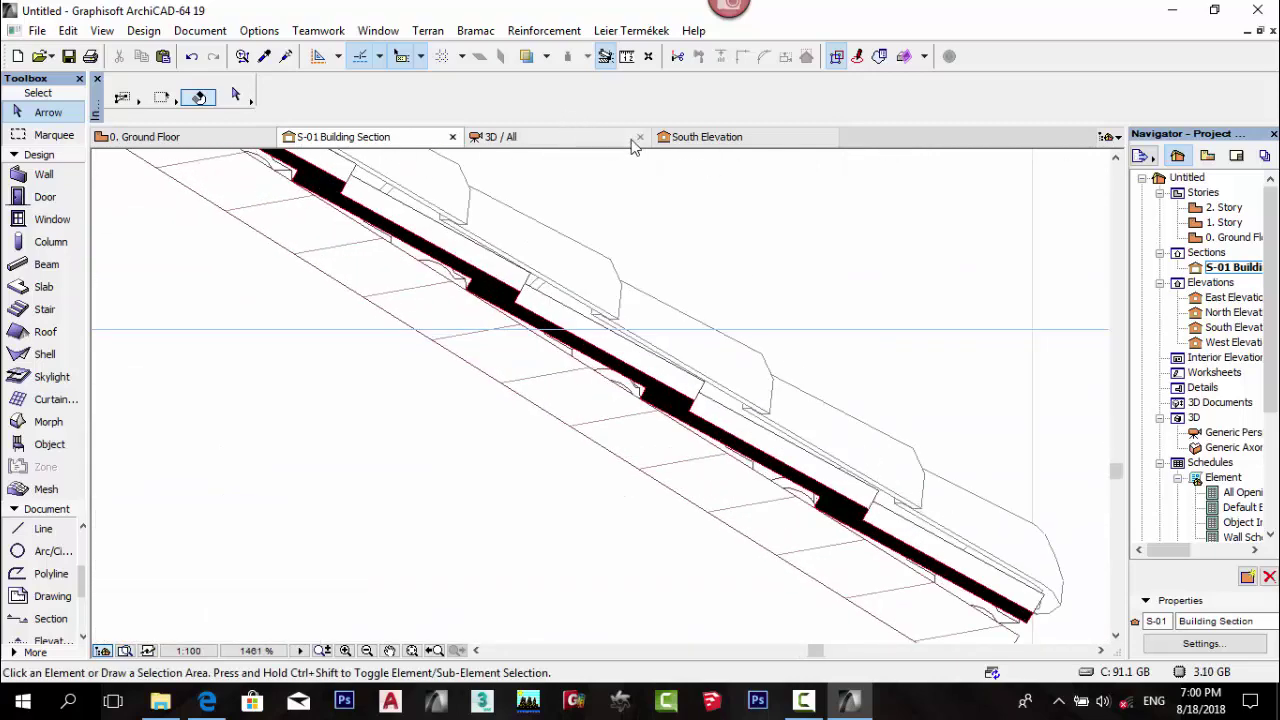
Open the South Elevation and examine the tile rows, hips and ridges across the roof.
{"action": "left_click", "coordinate": [690, 137]}
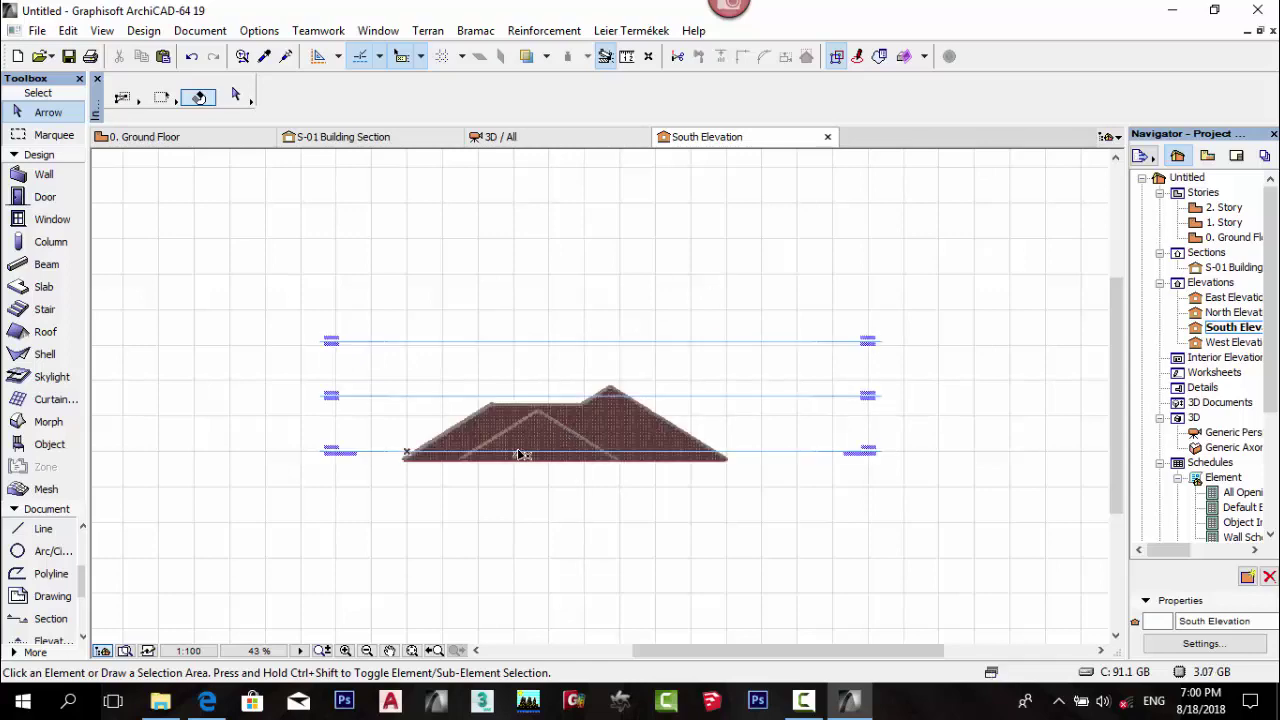
{"action": "scroll", "coordinate": [518, 455], "scroll_direction": "up", "scroll_amount": 8}
{"action": "middle_click_drag", "start_coordinate": [642, 454], "coordinate": [803, 506]}
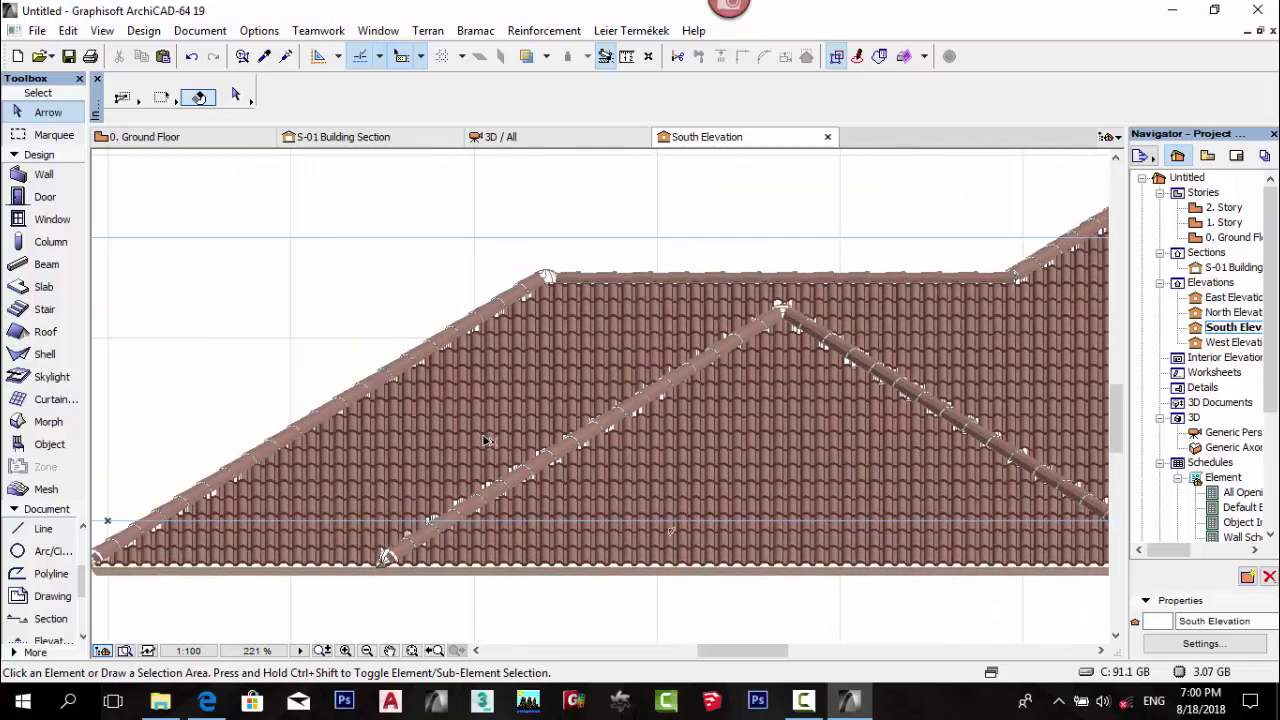
{"action": "scroll", "coordinate": [487, 418], "scroll_direction": "down", "scroll_amount": 4}
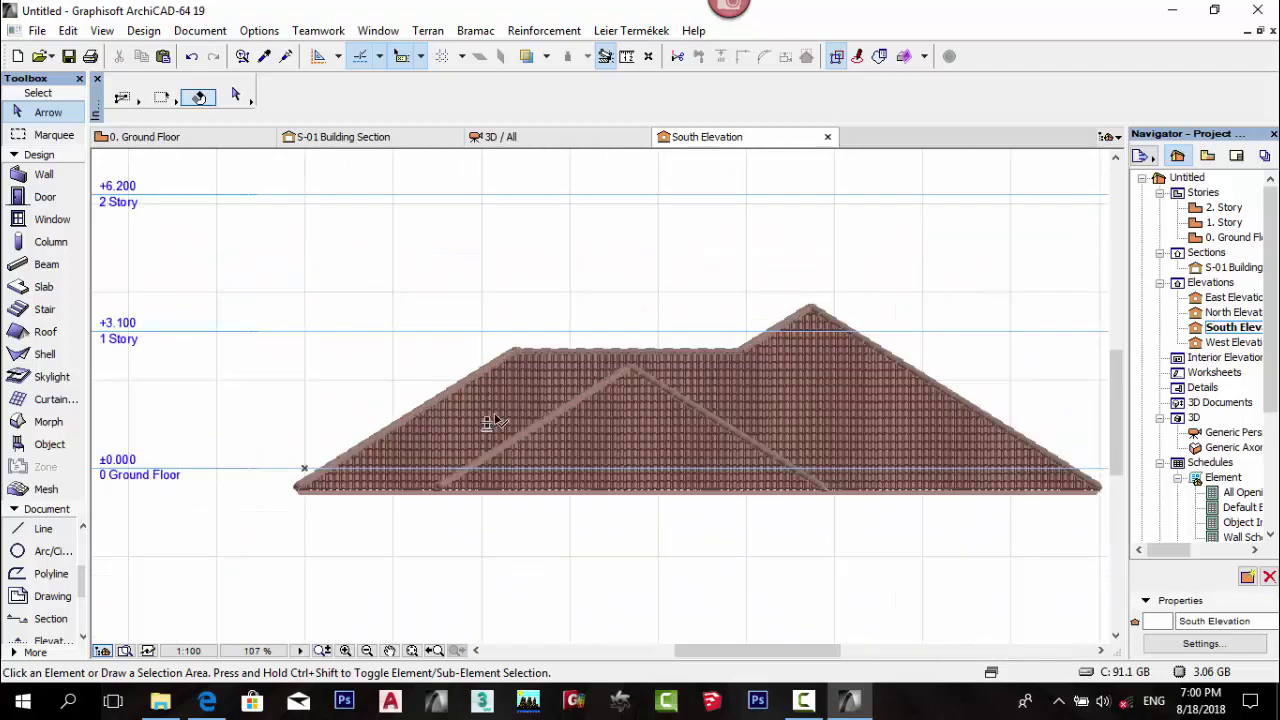
Return to the 3D view of the whole roof and select all the tile objects.
{"action": "left_click", "coordinate": [524, 140]}
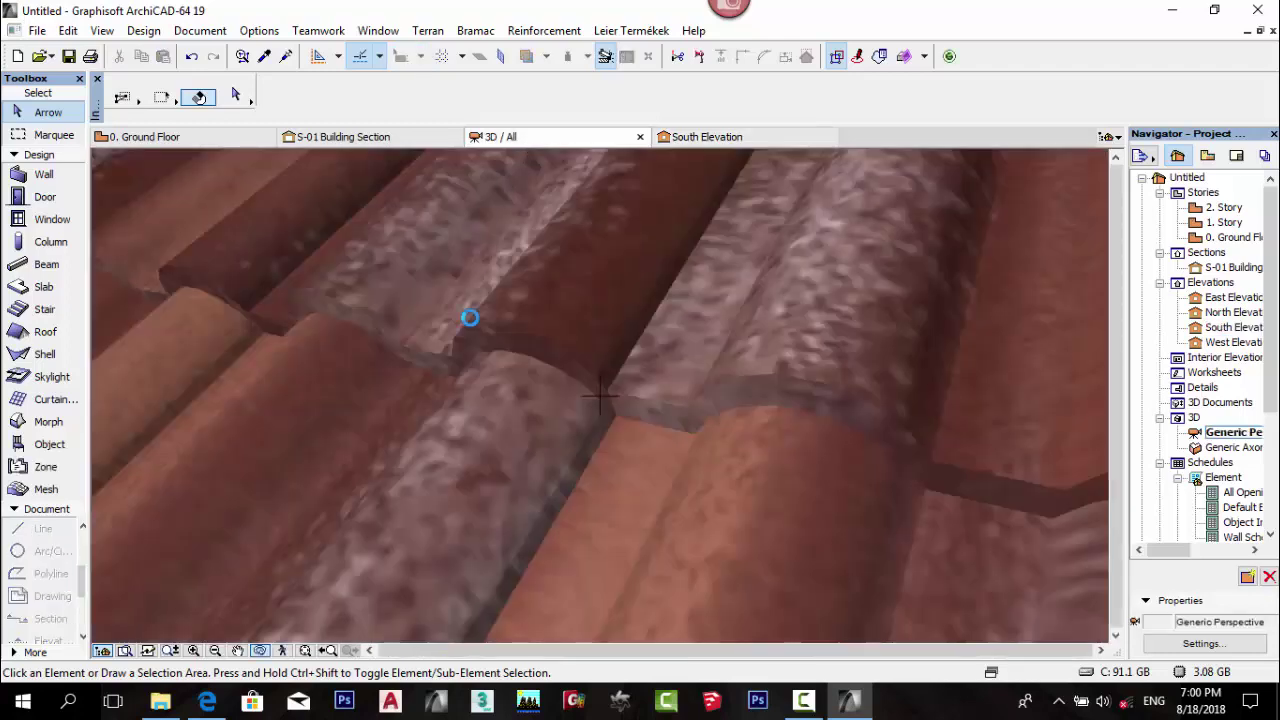
{"action": "scroll", "coordinate": [471, 280], "scroll_direction": "down", "scroll_amount": 6}
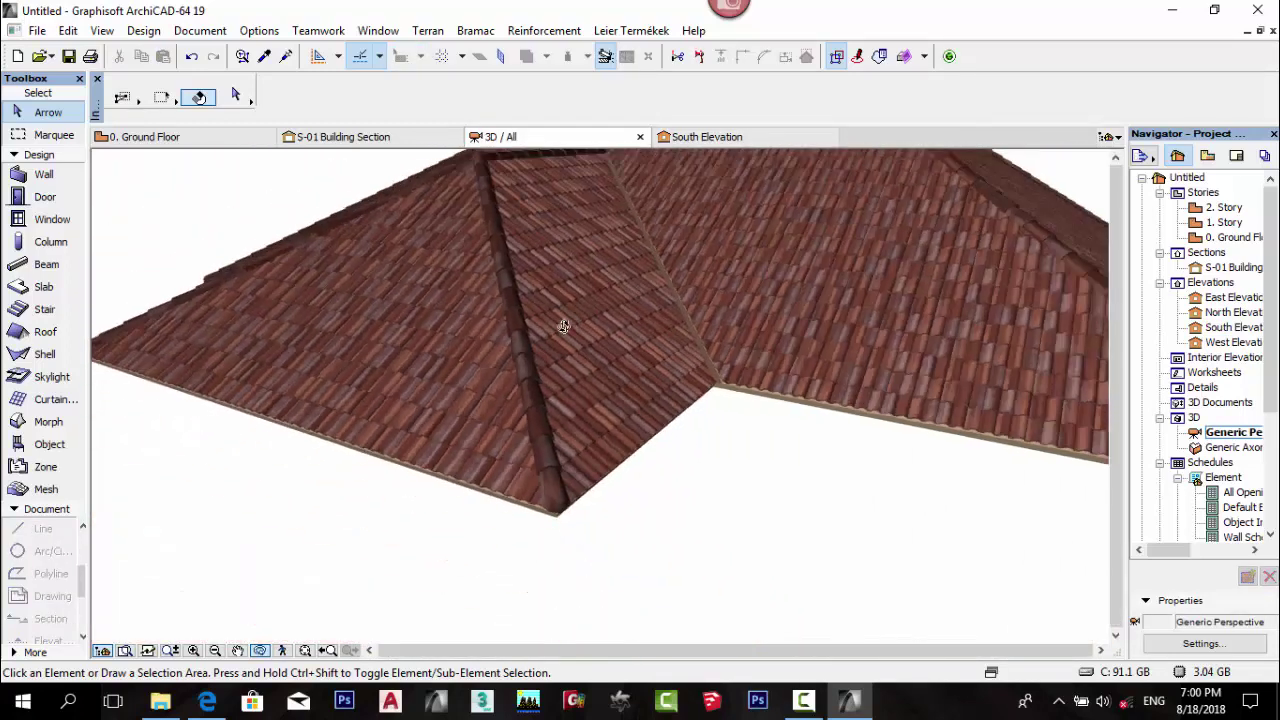
{"action": "left_click_drag", "start_coordinate": [582, 340], "coordinate": [600, 377]}
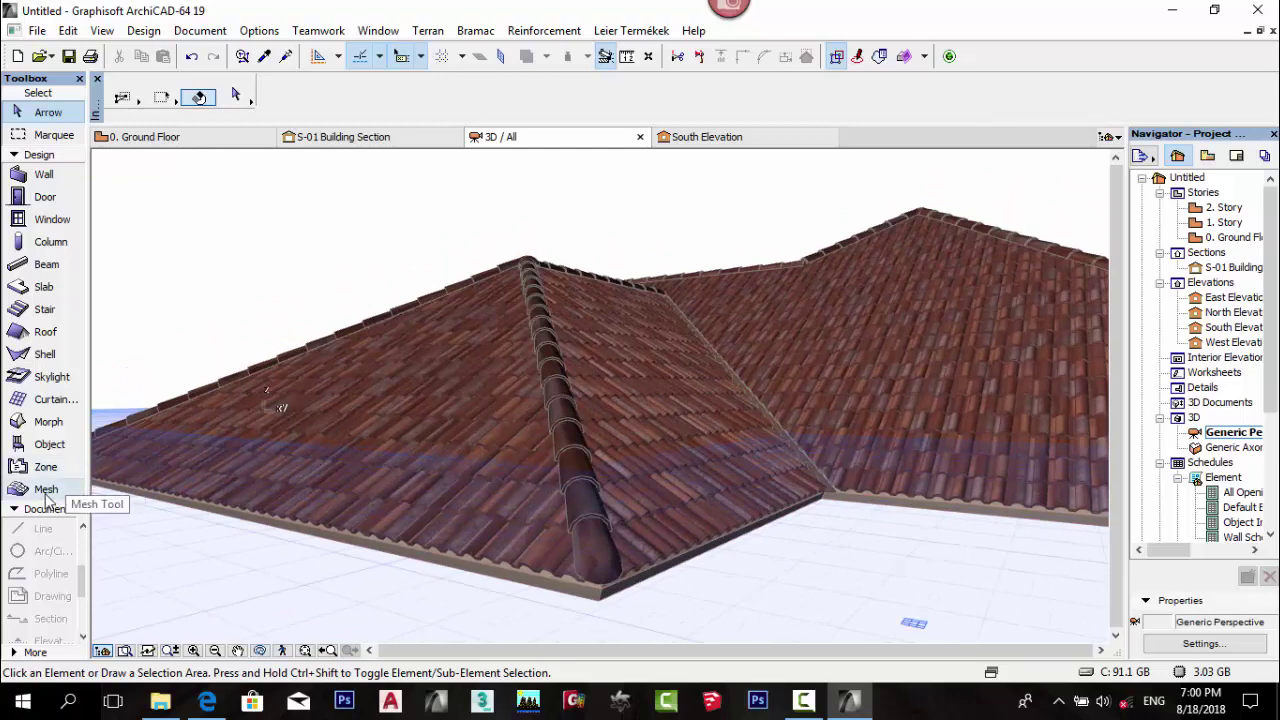
{"action": "left_click", "coordinate": [50, 443]}
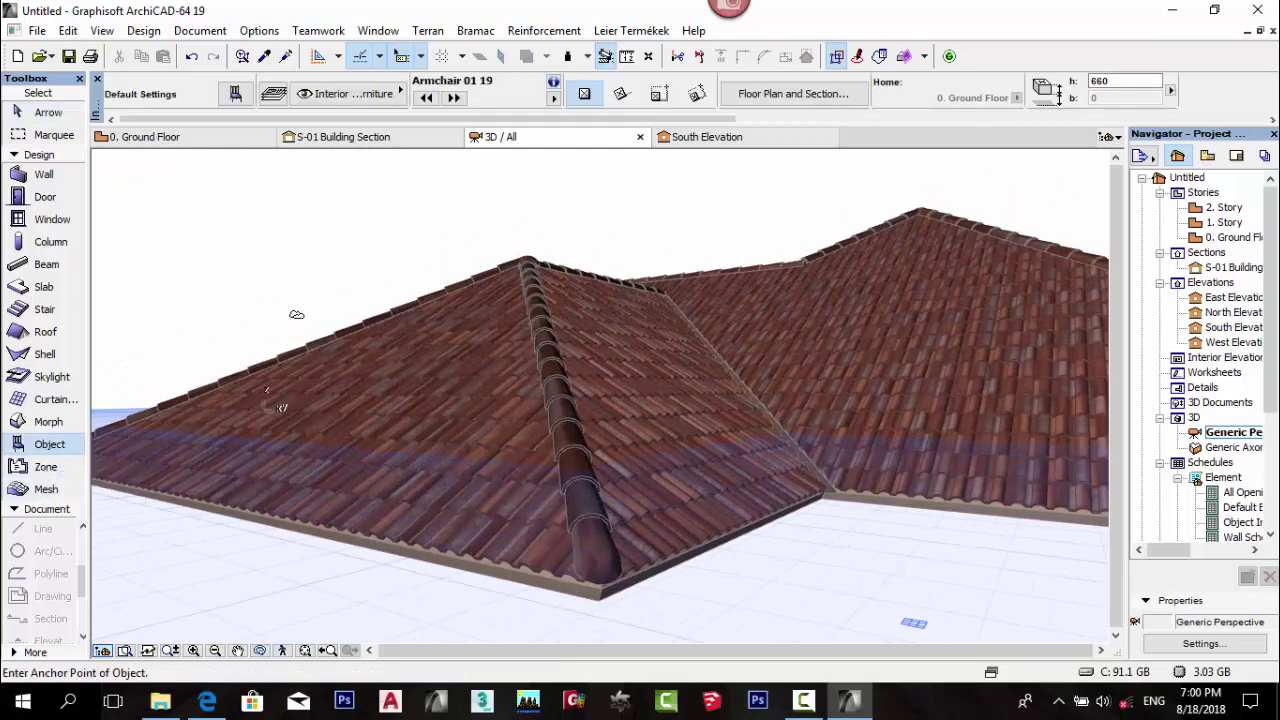
{"action": "key", "text": "ctrl+a"}
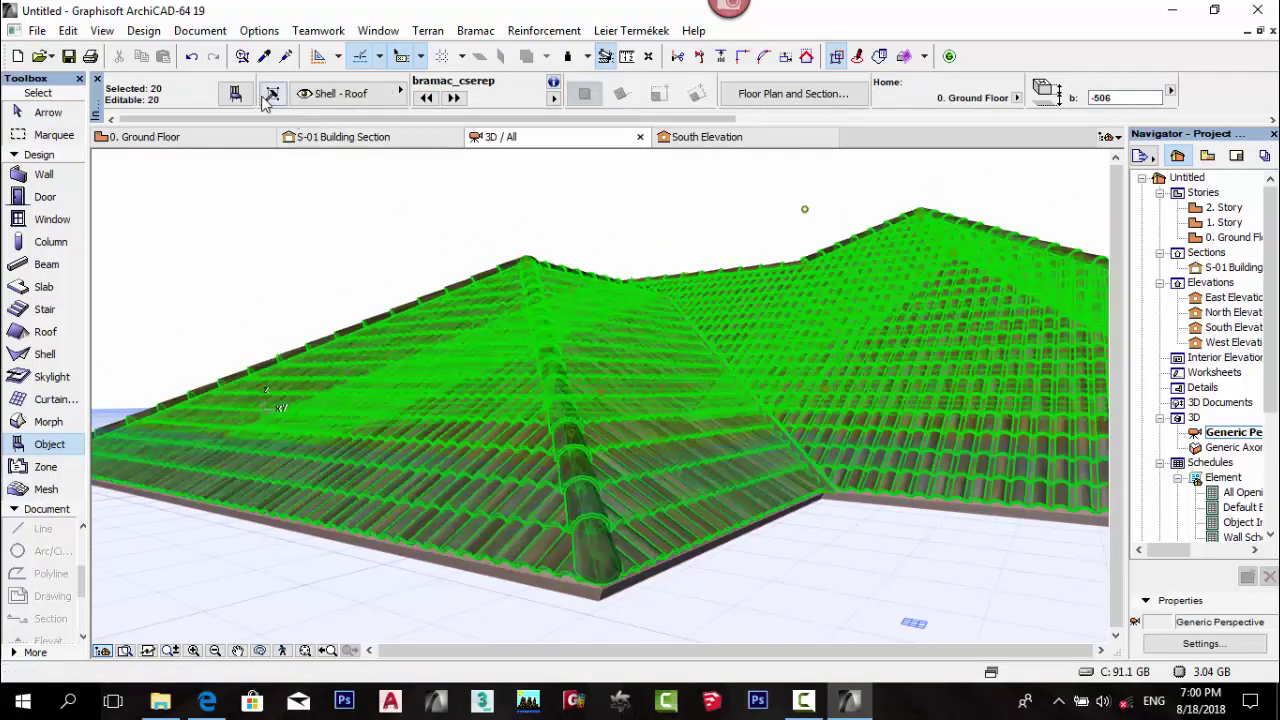
Switch the selected tile objects' 3D representation to Textúra and apply the settings.
{"action": "left_click", "coordinate": [236, 94]}
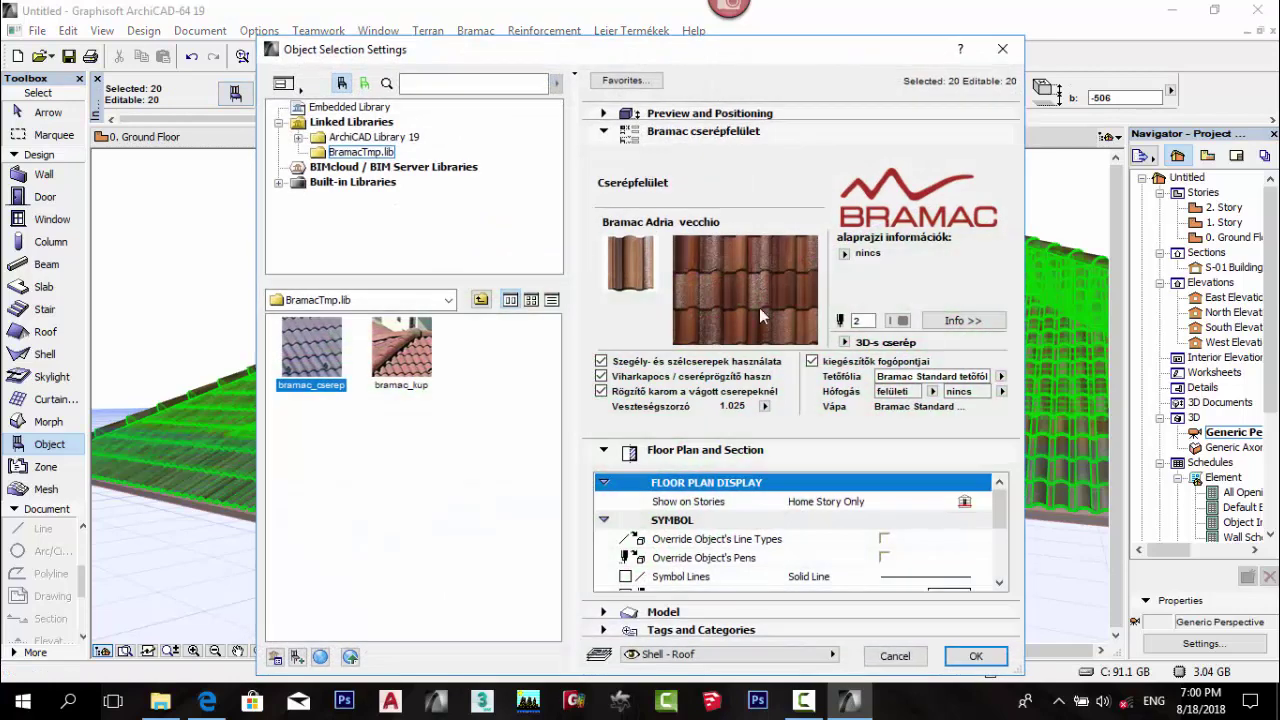
{"action": "left_click", "coordinate": [861, 342]}
{"action": "left_click", "coordinate": [862, 337]}
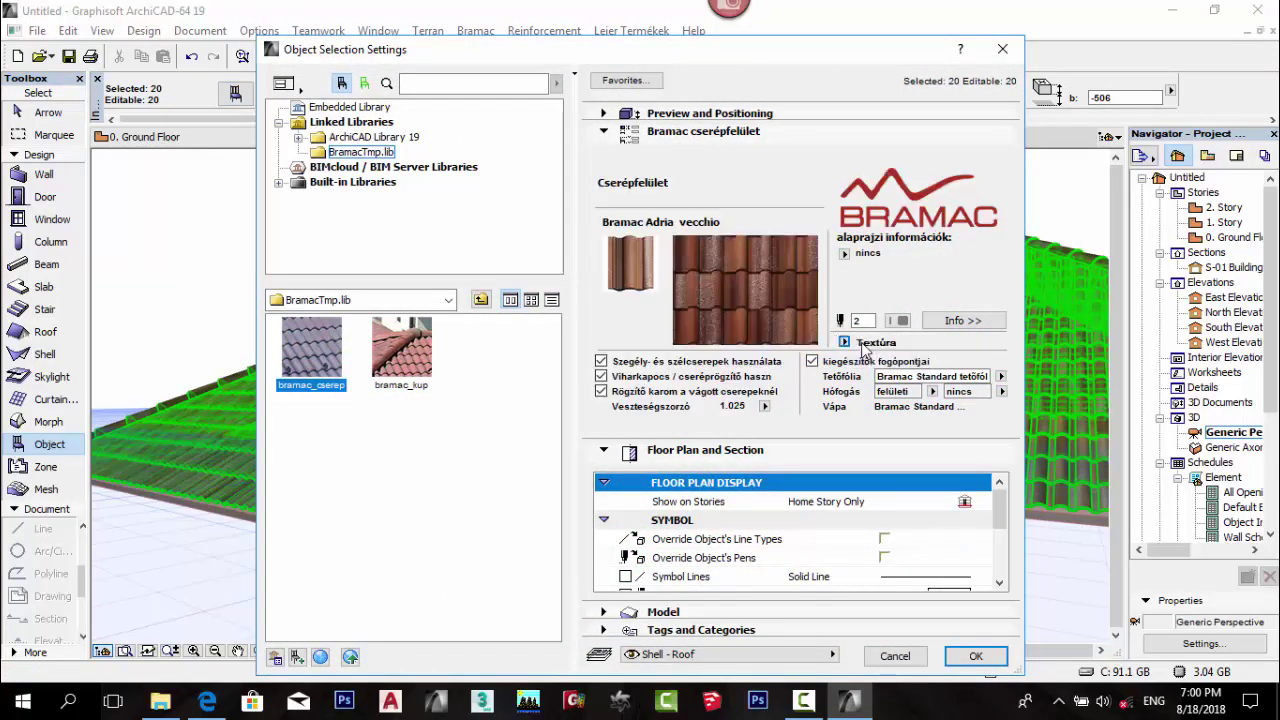
{"action": "left_click", "coordinate": [975, 656]}
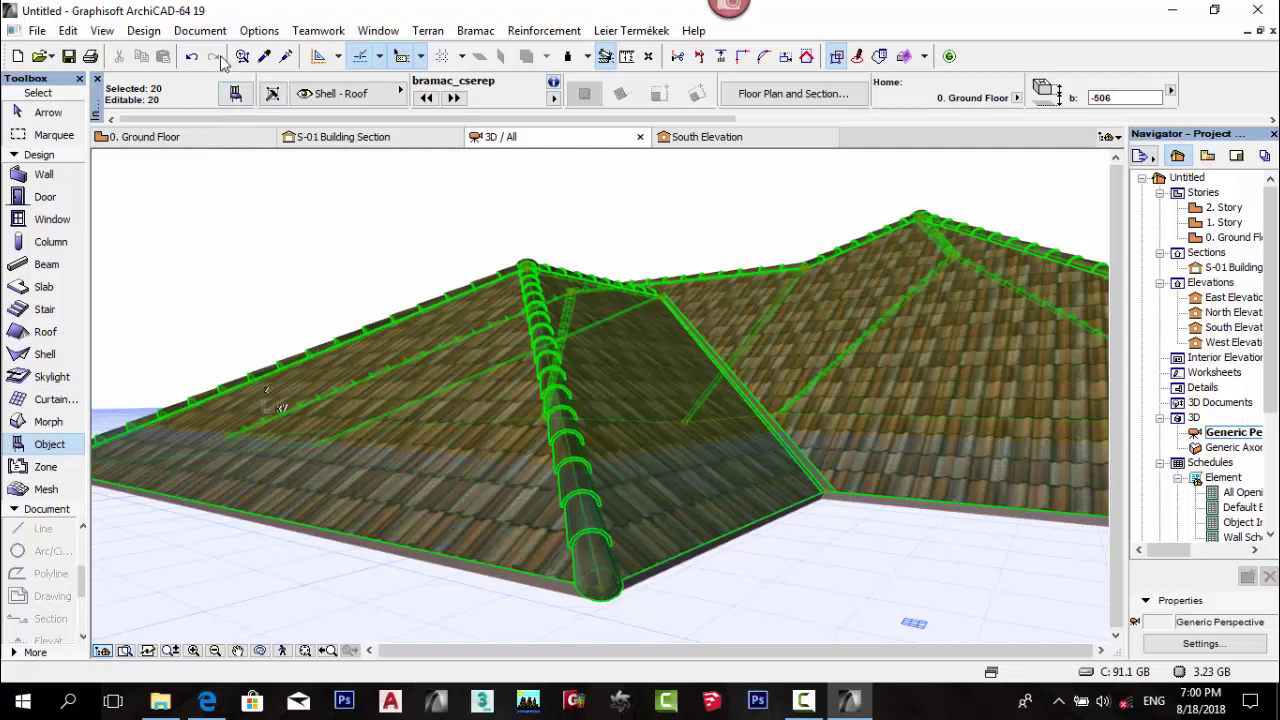
Override the surfaces of all selected tile objects with Paint - Sienna Sand.
{"action": "left_click", "coordinate": [234, 95]}
{"action": "left_click", "coordinate": [628, 608]}
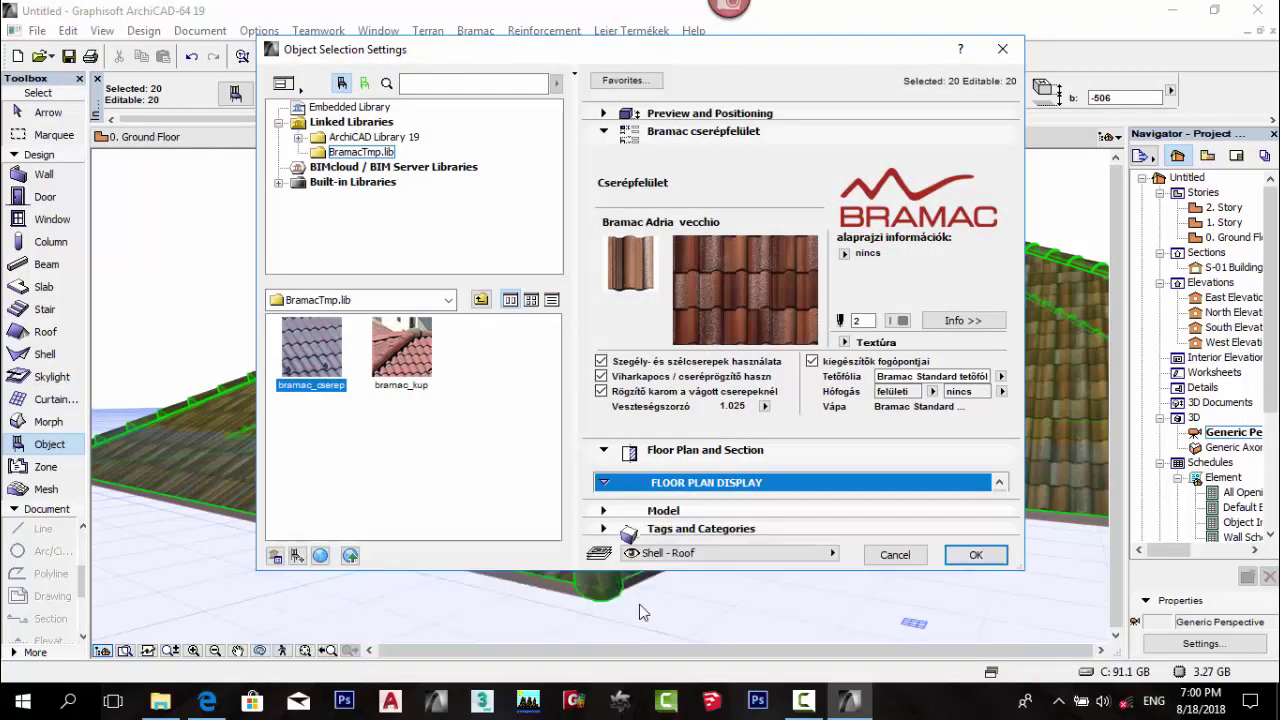
{"action": "left_click", "coordinate": [614, 526]}
{"action": "left_click", "coordinate": [859, 525]}
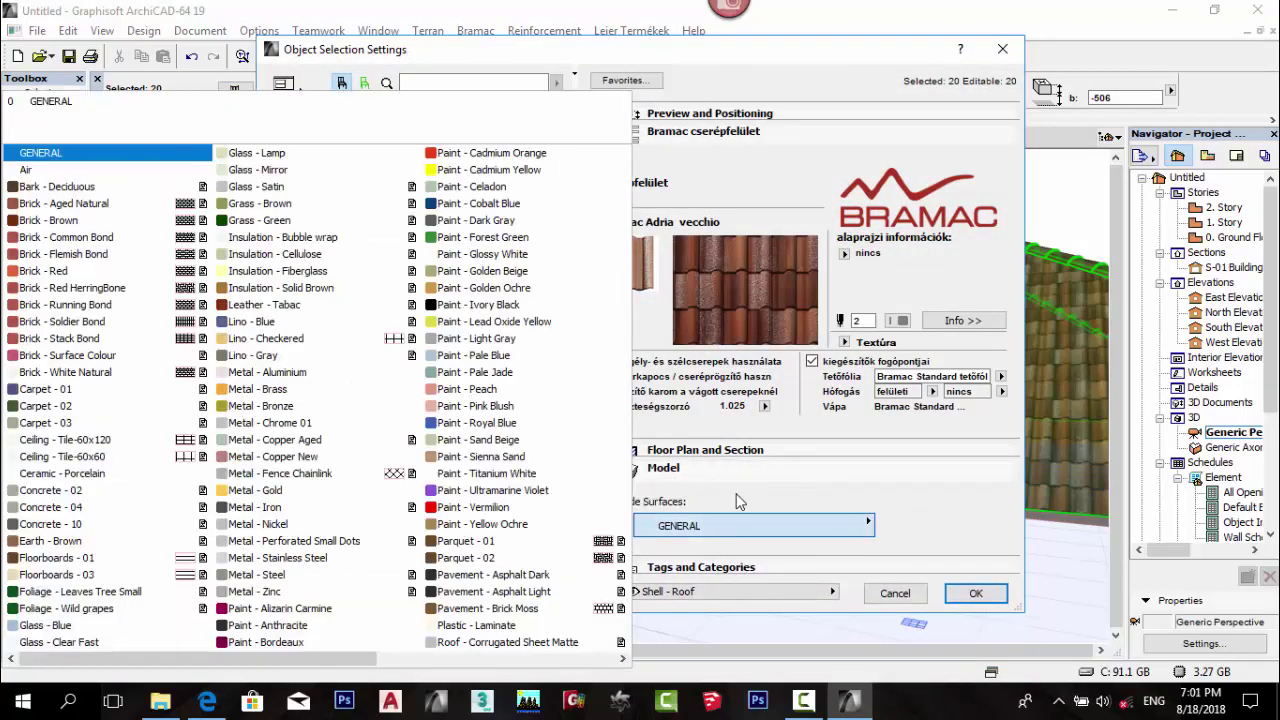
{"action": "left_click", "coordinate": [453, 458]}
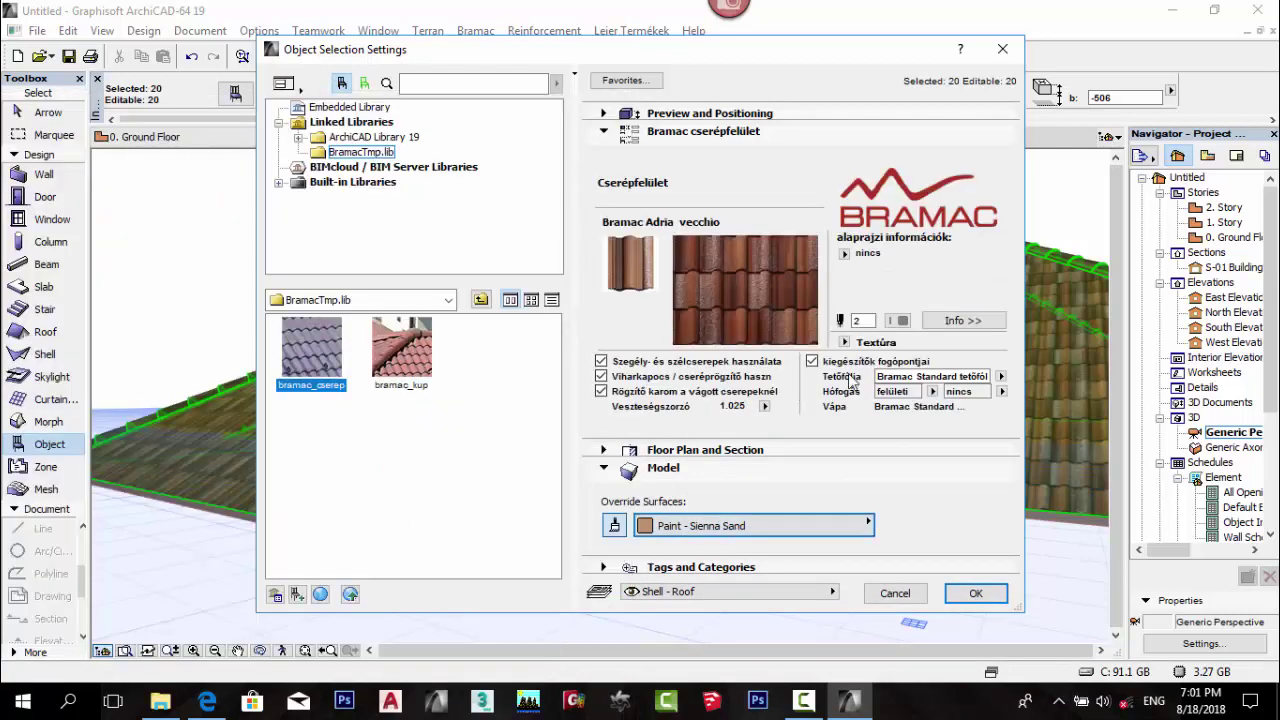
{"action": "left_click", "coordinate": [972, 592]}
{"action": "scroll", "coordinate": [640, 448], "scroll_direction": "up", "scroll_amount": 3}
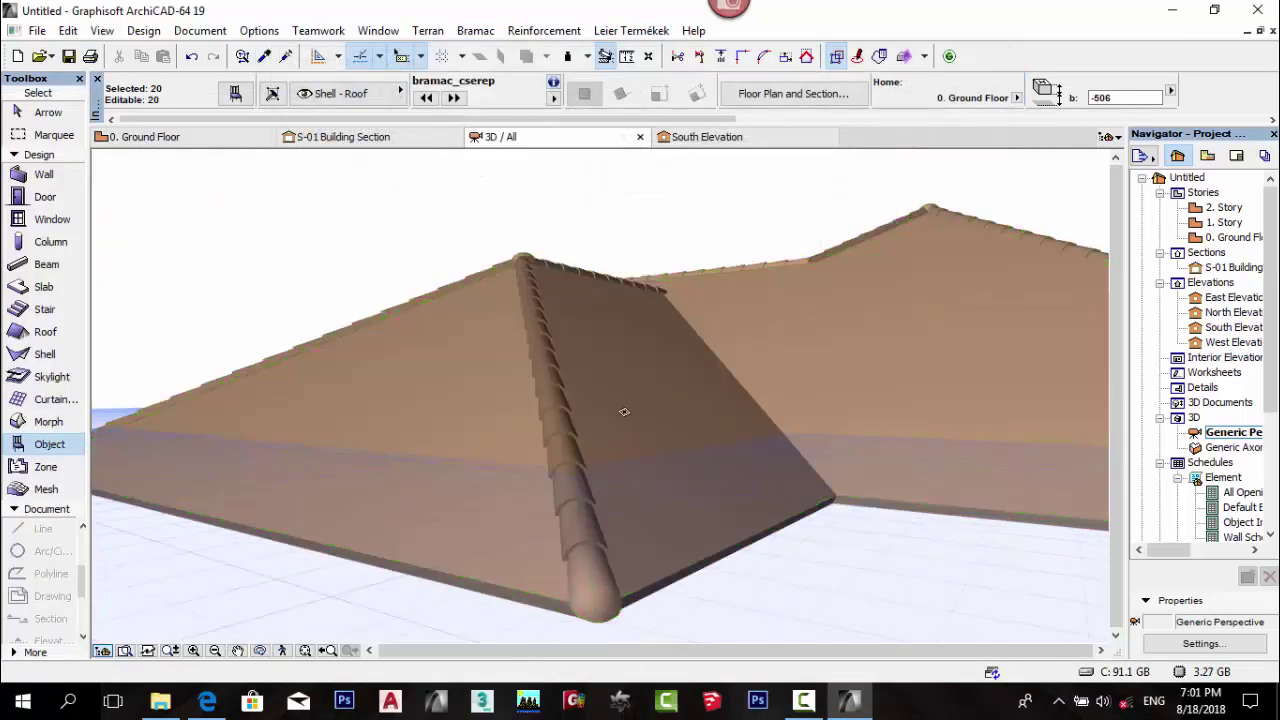
Set the selected tile objects' 3D representation to 3D-s cserép, apply it and clear the selection.
{"action": "left_click", "coordinate": [234, 96]}
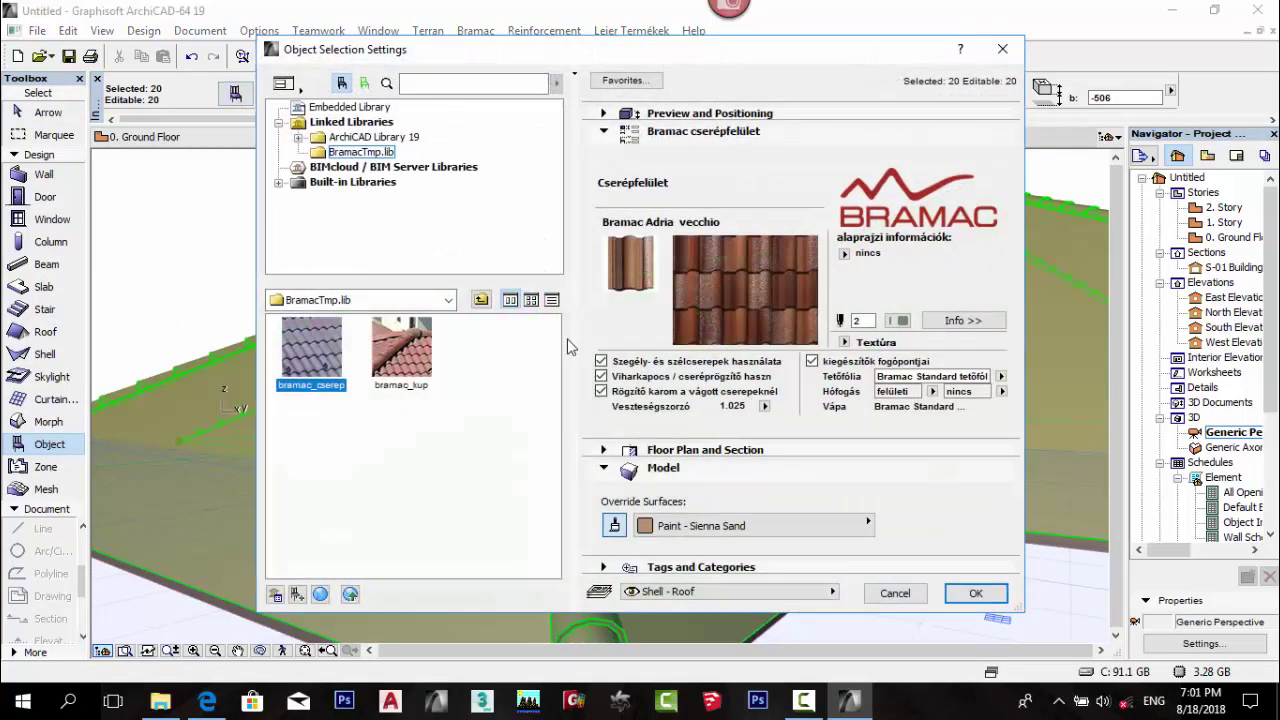
{"action": "left_click", "coordinate": [844, 342]}
{"action": "left_click", "coordinate": [865, 360]}
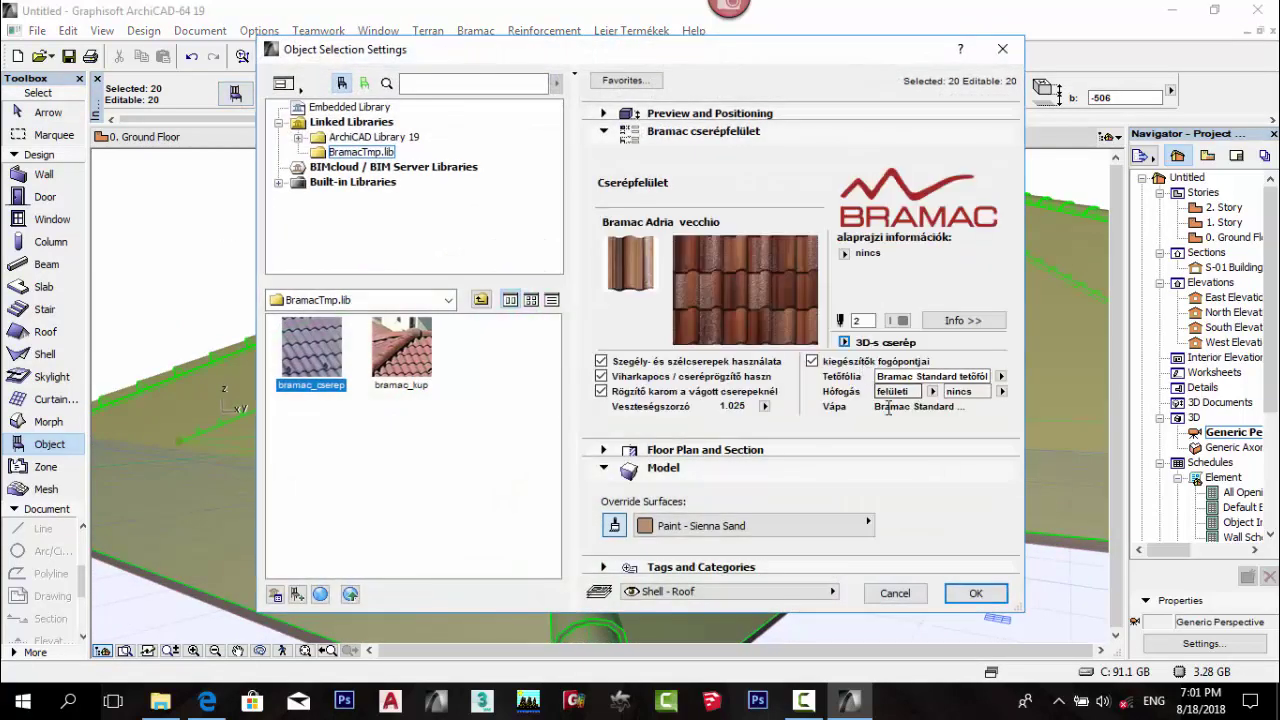
{"action": "left_click", "coordinate": [975, 593]}
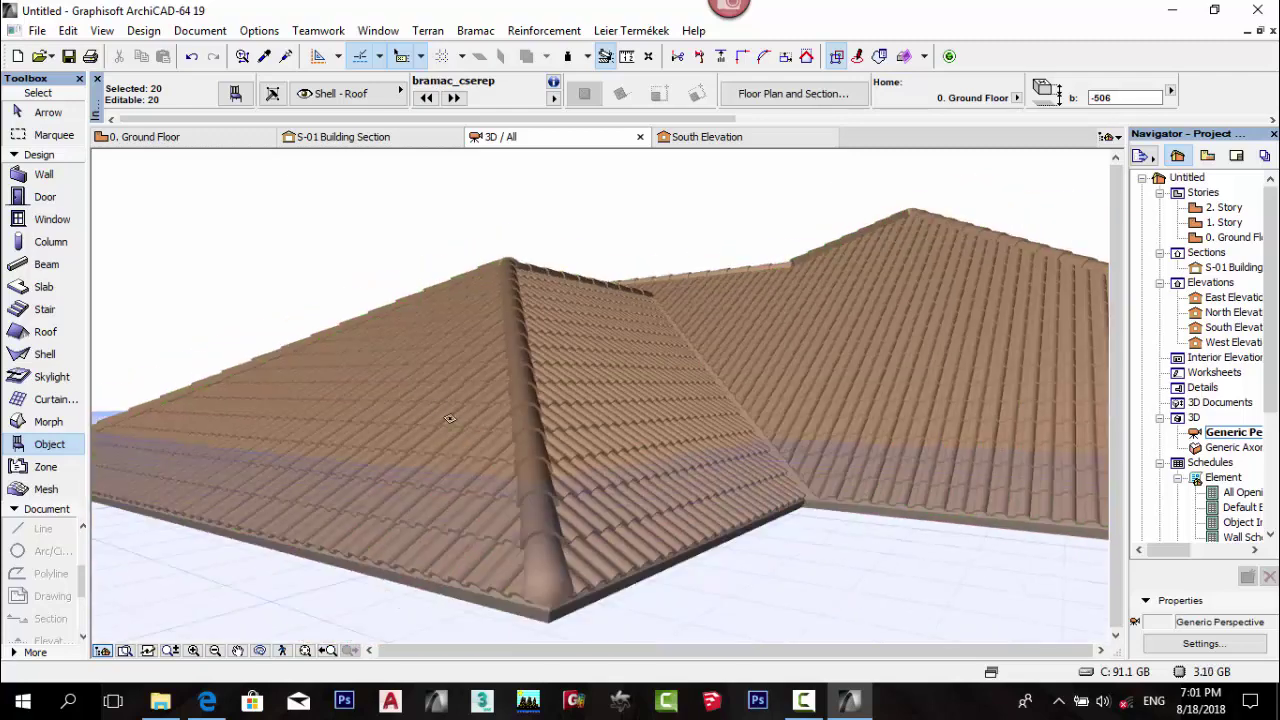
{"action": "key", "text": "Escape"}
{"action": "key", "text": "Escape"}
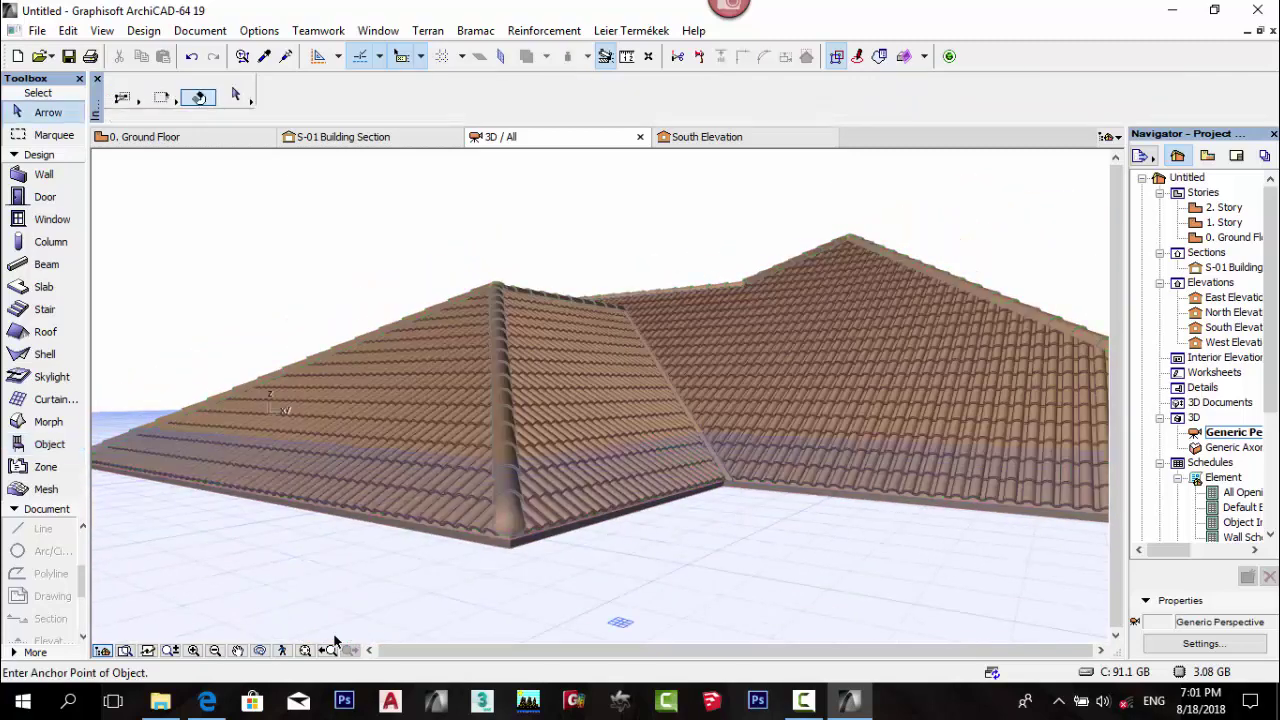
Orbit around the roof in 3D to examine the overridden tile surface from several sides.
{"action": "left_click", "coordinate": [259, 650]}
{"action": "left_click_drag", "start_coordinate": [293, 555], "coordinate": [489, 527]}
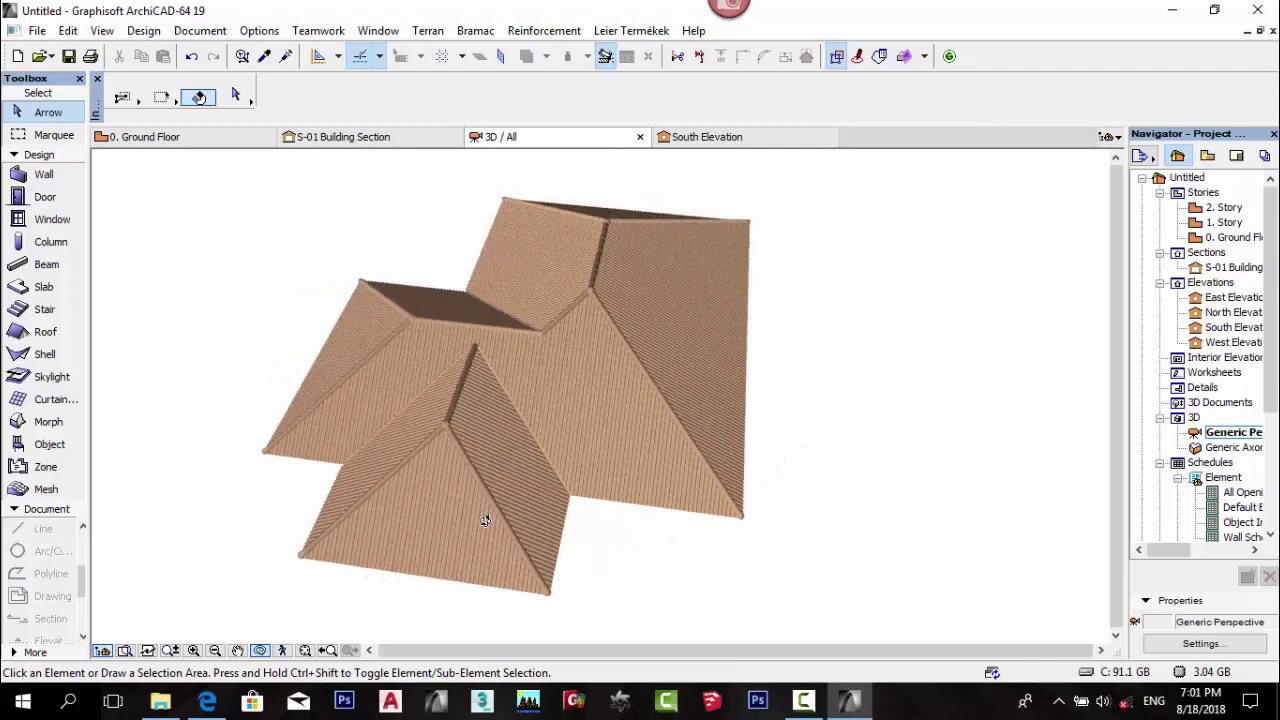
{"action": "left_click_drag", "start_coordinate": [377, 495], "coordinate": [724, 378]}
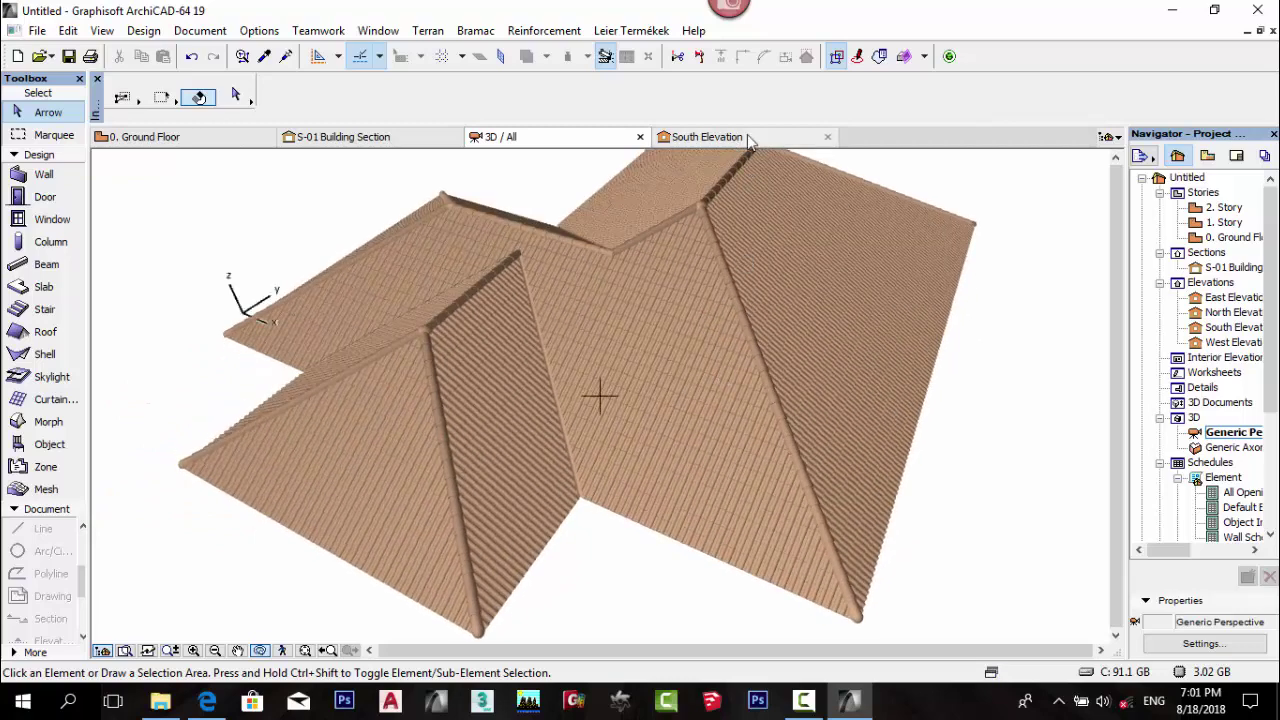
Open the South Elevation again and inspect the tiles with their overridden surface up close.
{"action": "left_click", "coordinate": [732, 137]}
{"action": "scroll", "coordinate": [545, 331], "scroll_direction": "down", "scroll_amount": 3}
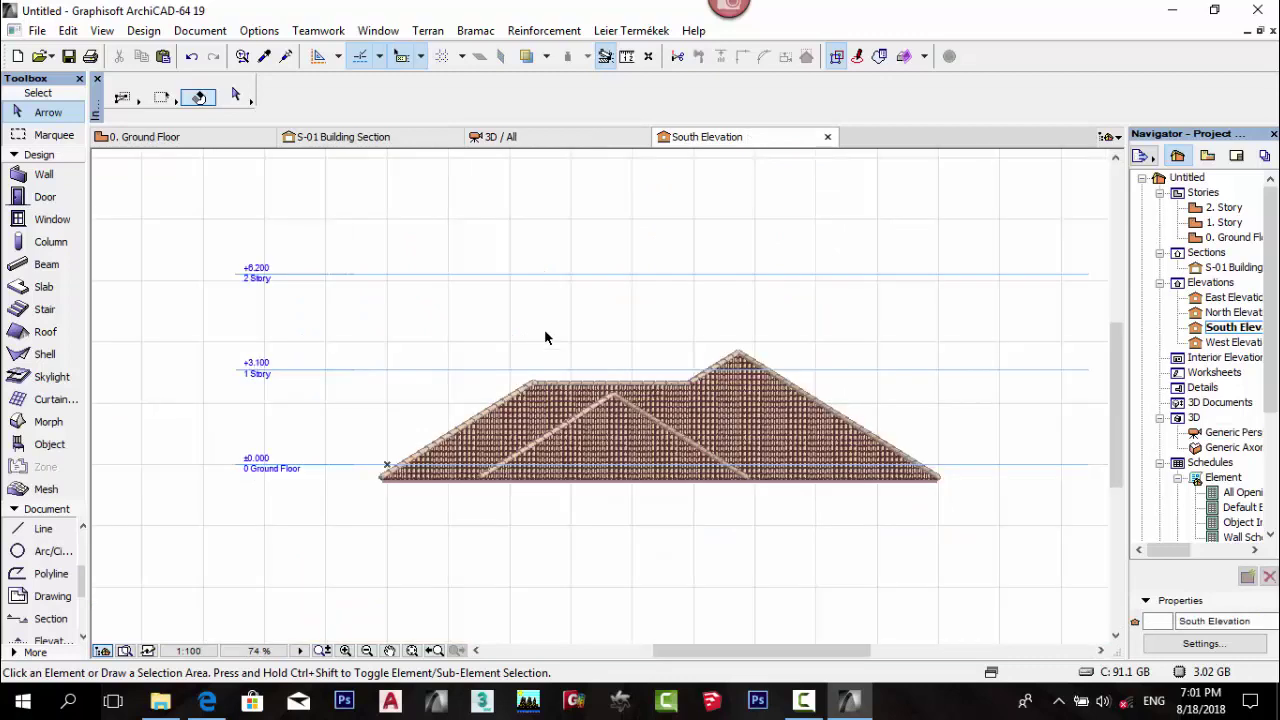
{"action": "scroll", "coordinate": [693, 410], "scroll_direction": "up", "scroll_amount": 1}
{"action": "scroll", "coordinate": [438, 450], "scroll_direction": "up", "scroll_amount": 3}
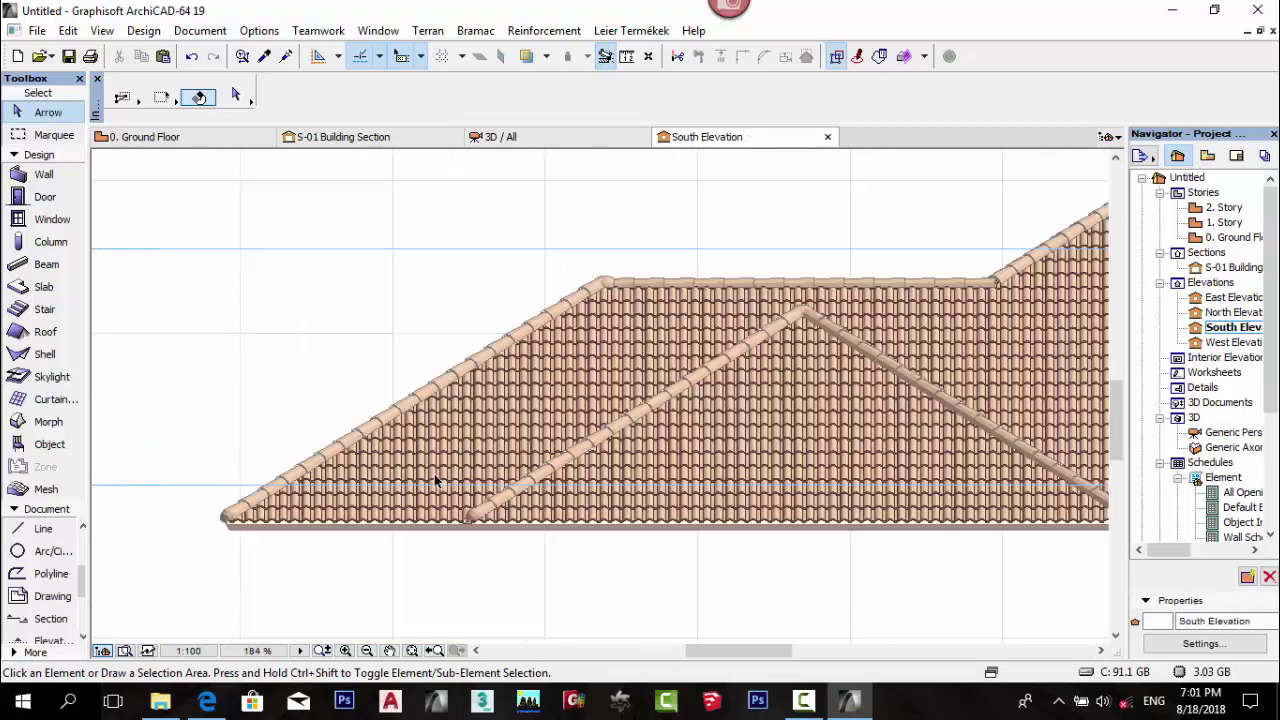